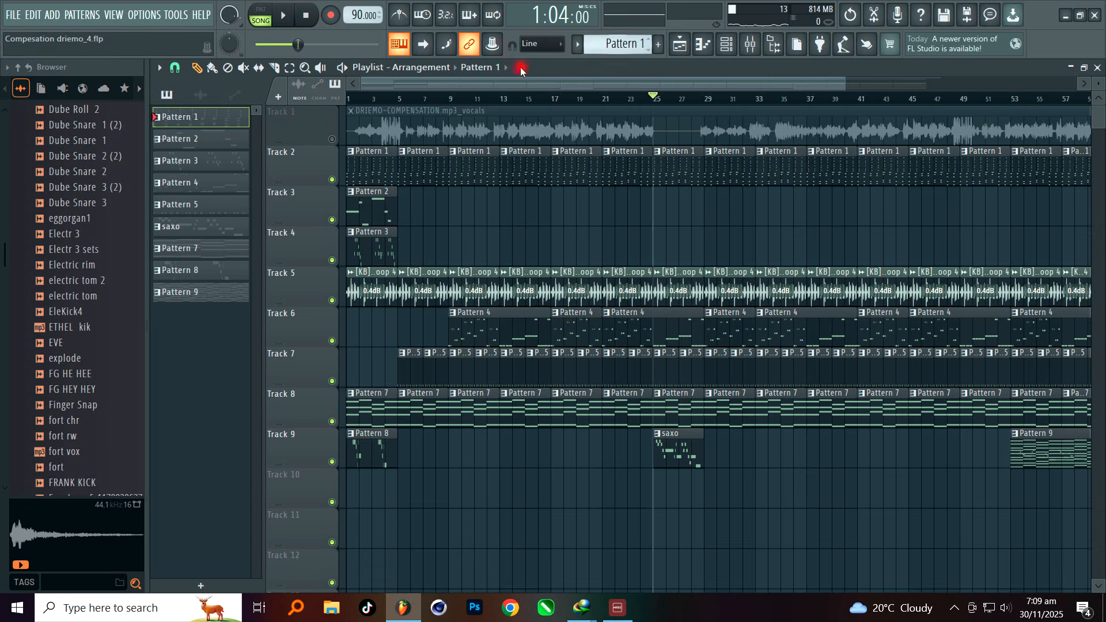
- Inspect the preset loaded in the marimba channel's Chromaphone instrument in the channel rack
left_click(740, 45)
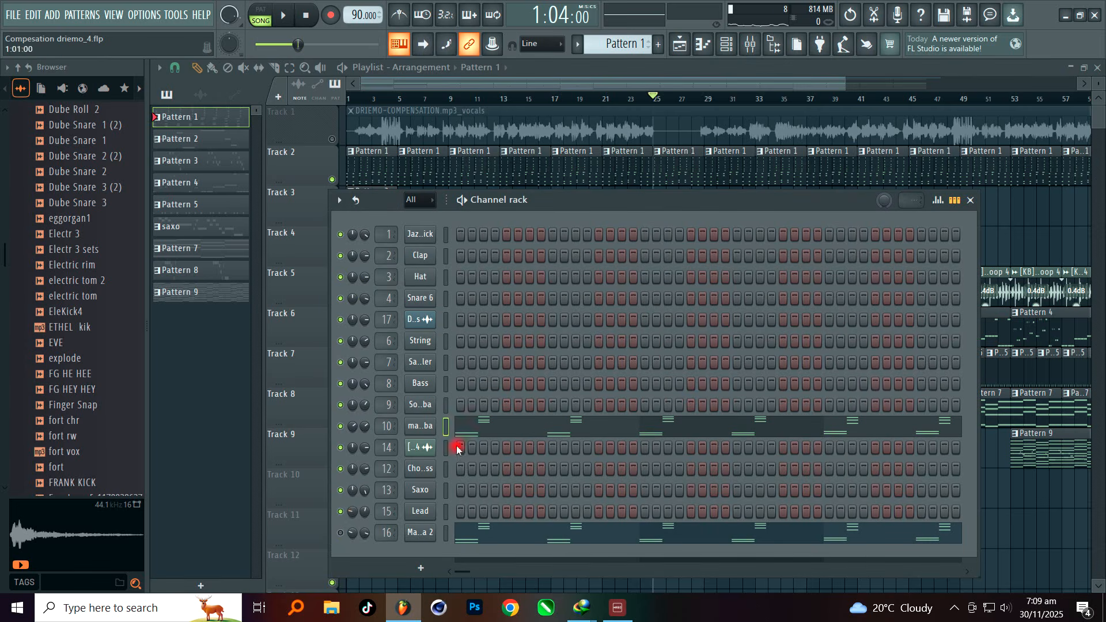
left_click(443, 428)
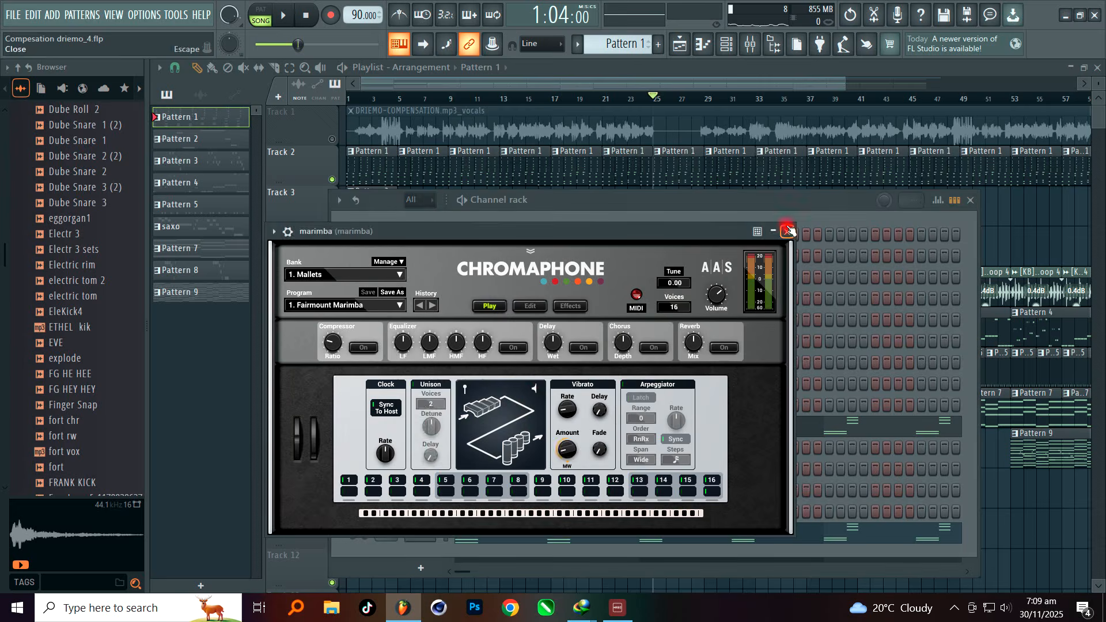
left_click(788, 231)
- Play Pattern 1's marimba notes in the piano roll and examine the chord layout
left_click(556, 429)
scroll(349, 344, "down", 3)
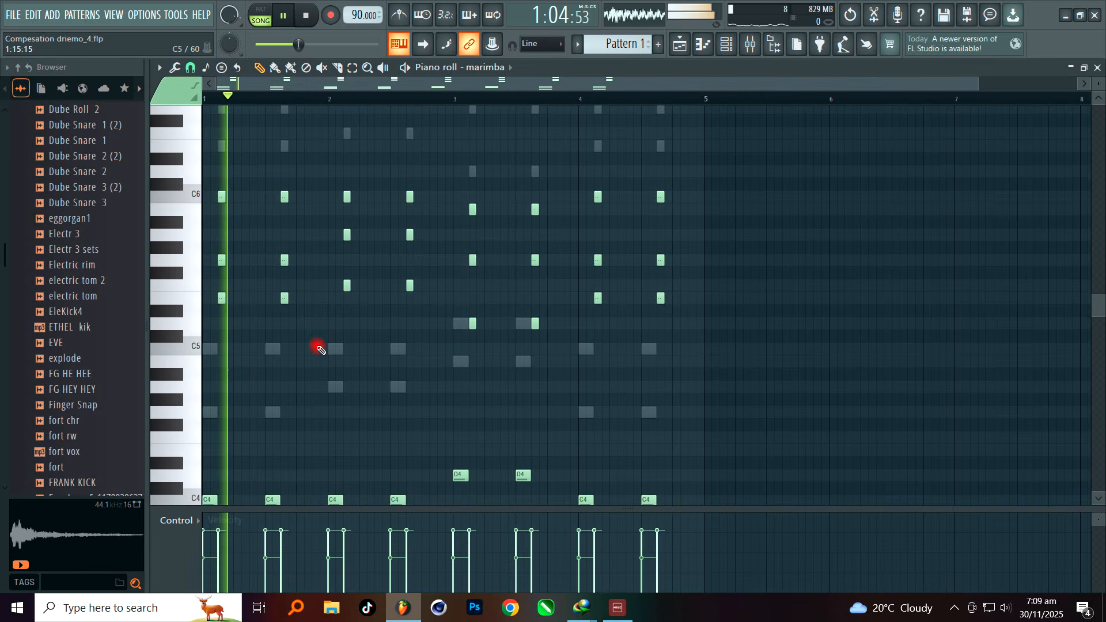
key("space")
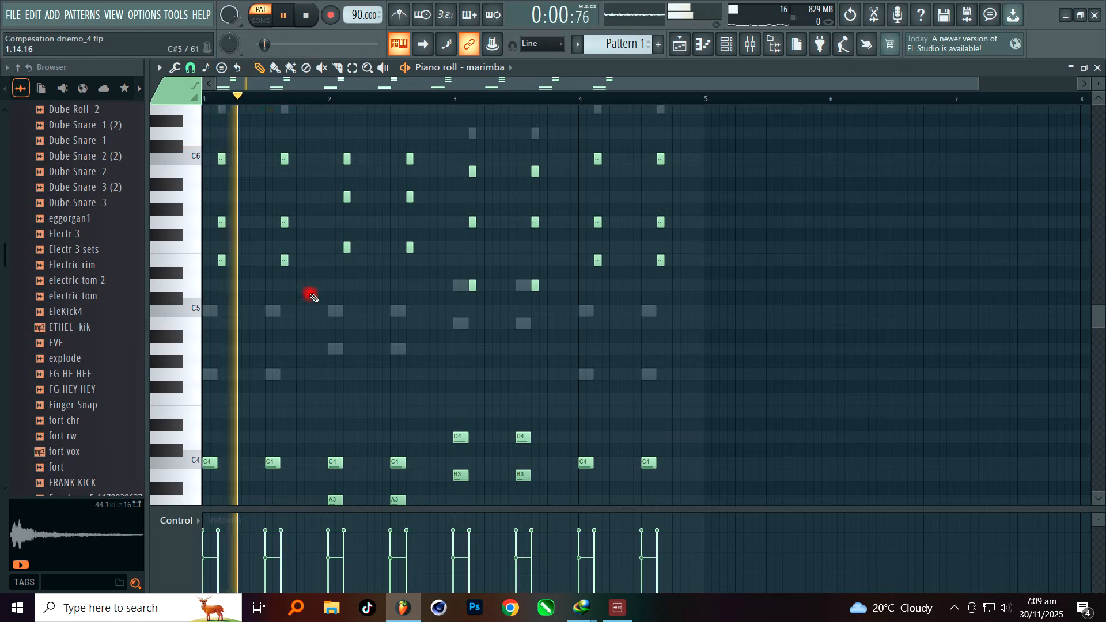
scroll(309, 296, "down", 1)
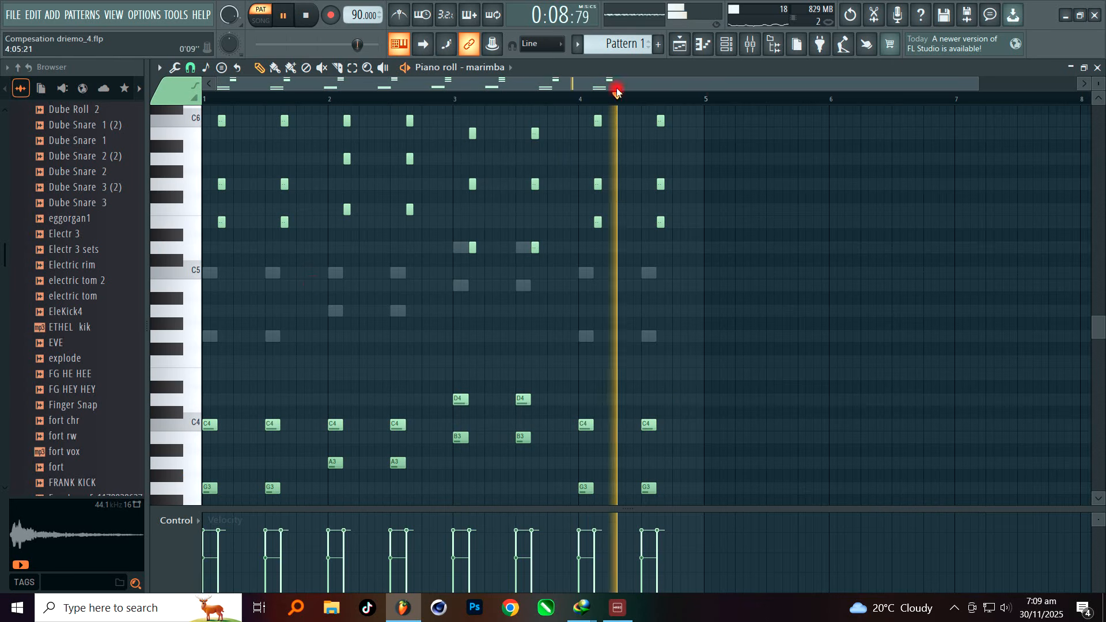
- Mute the marimba channel, enable Marimba 2, and display the Marimba 2 notes of Pattern 1 in the piano roll
left_click(726, 44)
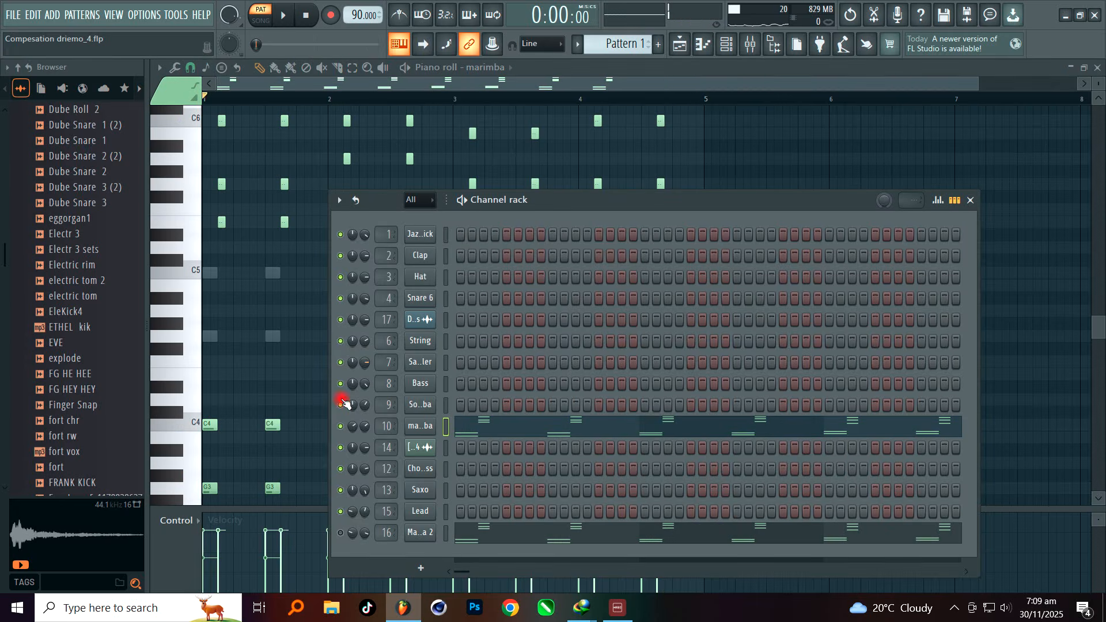
left_click(527, 529)
scroll(399, 403, "up", 5)
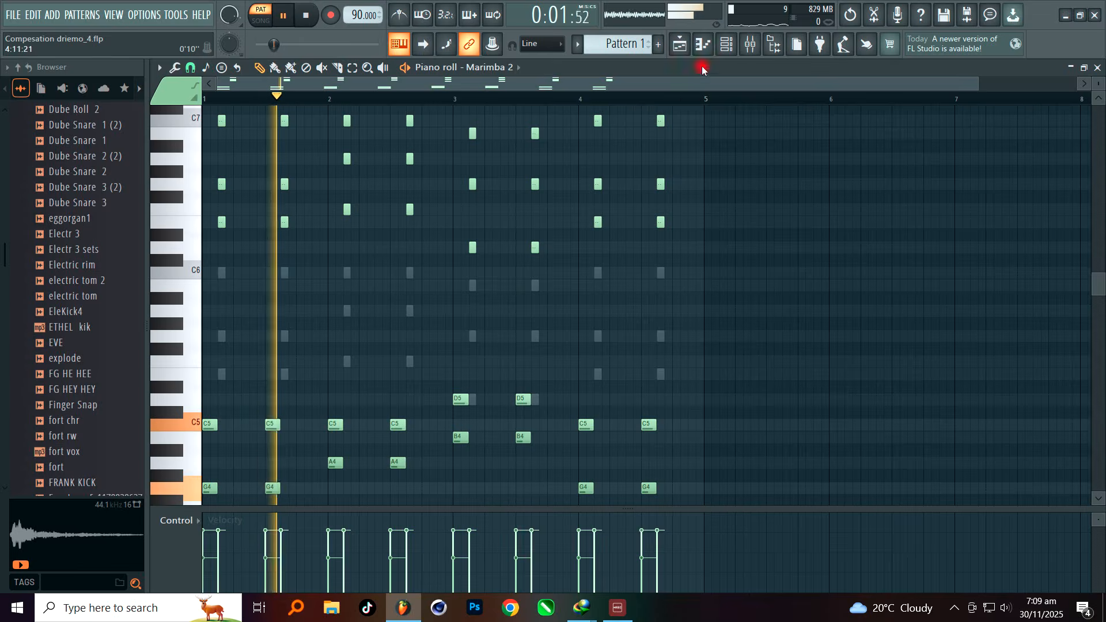
- Inspect the preset in the Marimba 2 channel's instrument and listen to its Pattern 1 part
left_click(729, 50)
left_click(420, 532)
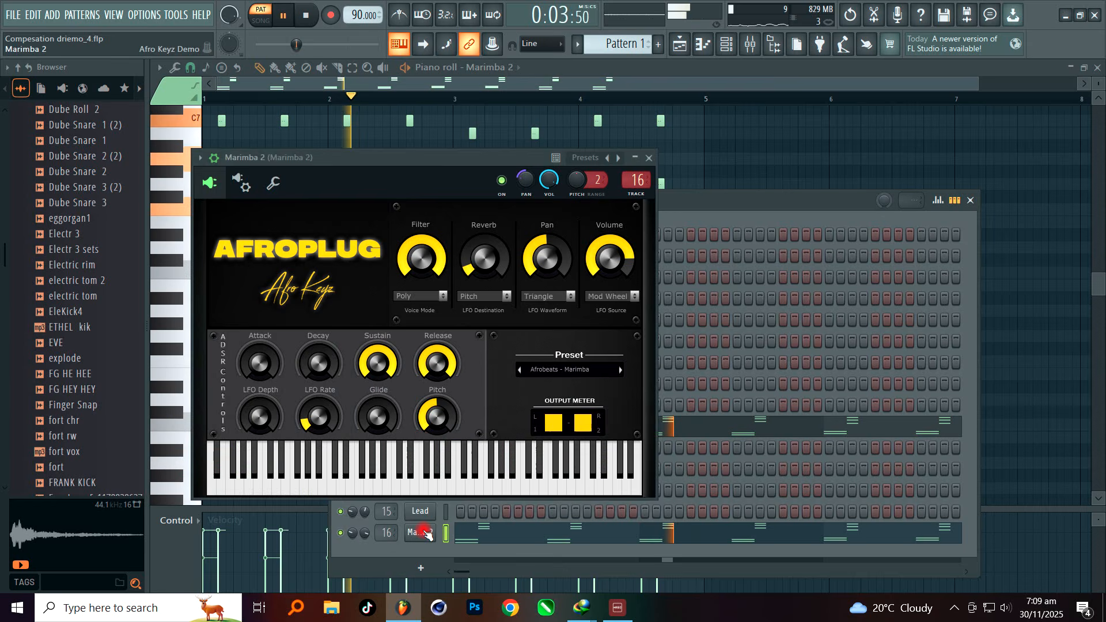
left_click(649, 157)
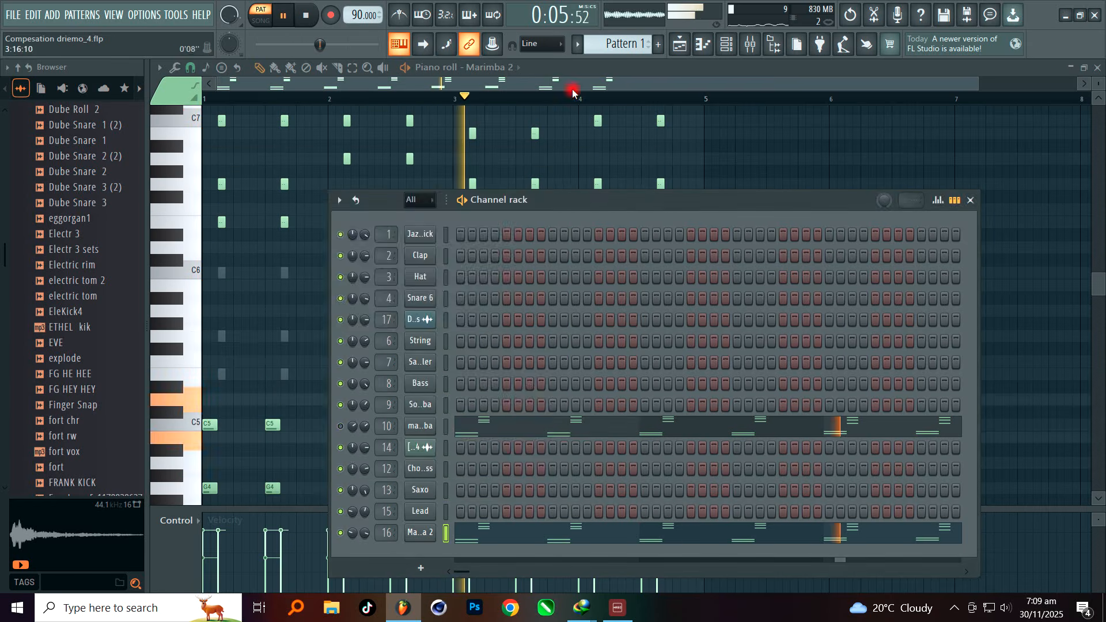
left_click(568, 81)
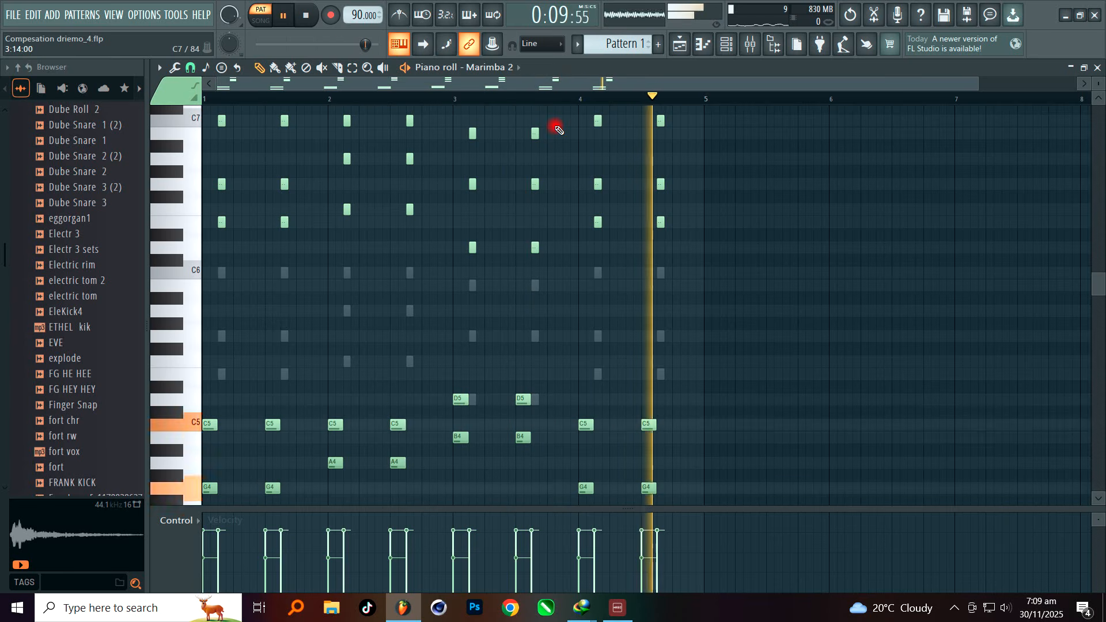
key("space")
- Unmute the marimba channel and play it together with Marimba 2 in Pattern 1
left_click(726, 49)
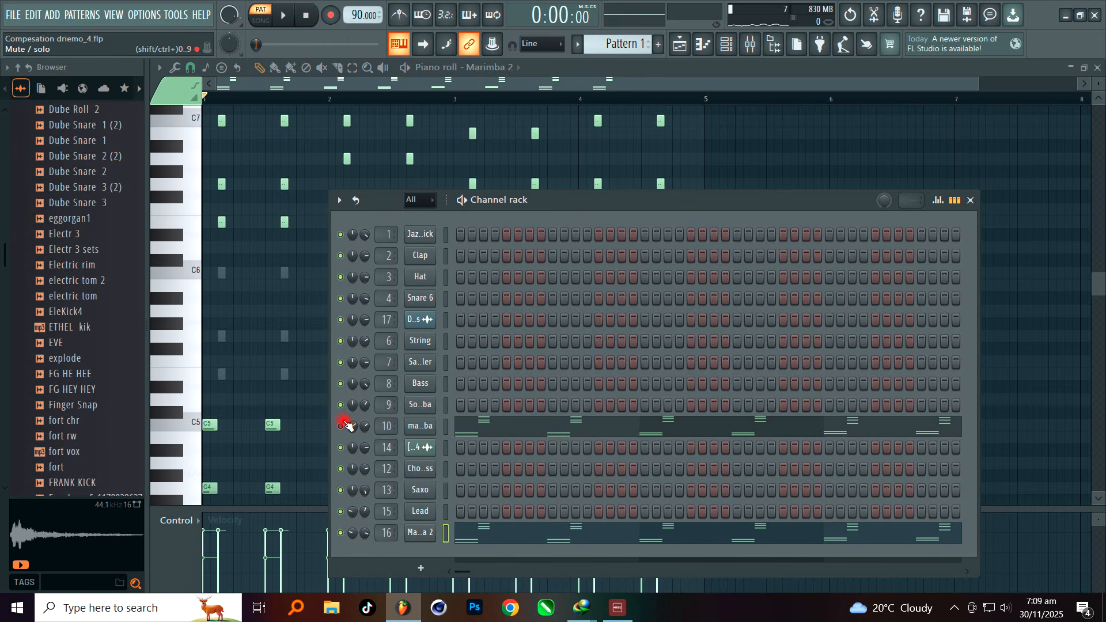
key("space")
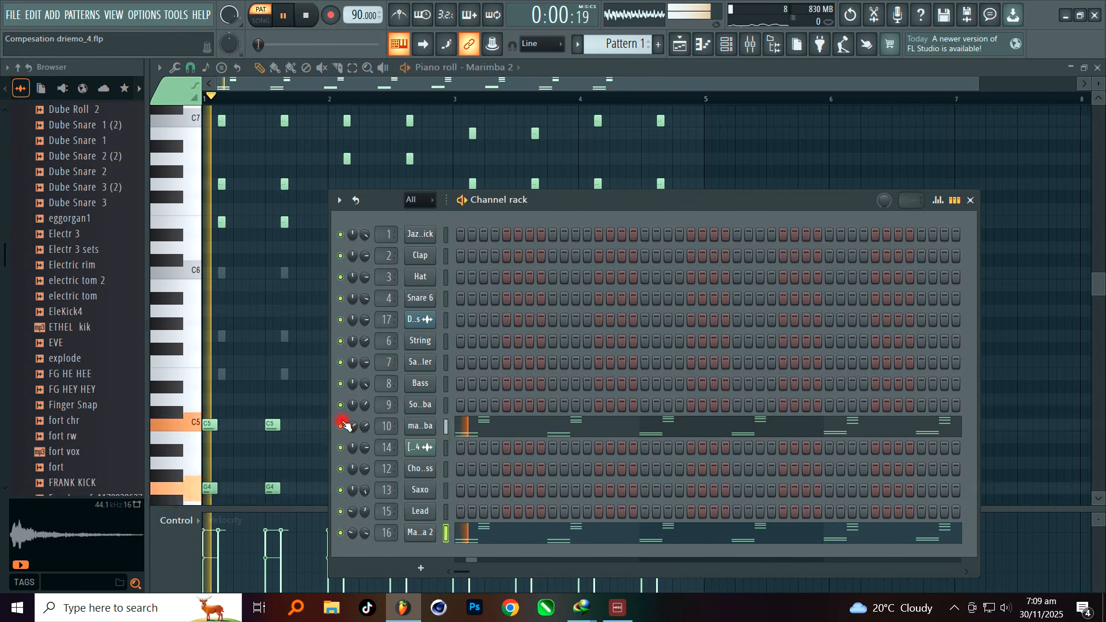
left_click(449, 85)
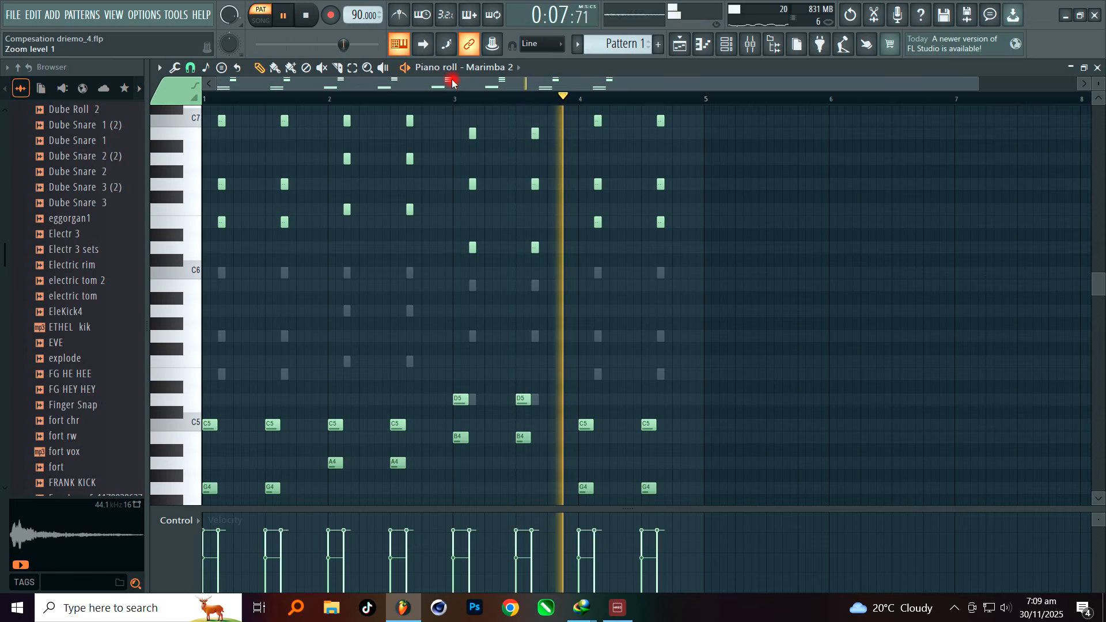
key("space")
- Switch to Pattern 2 and play its Bass notes in the piano roll
left_click(731, 49)
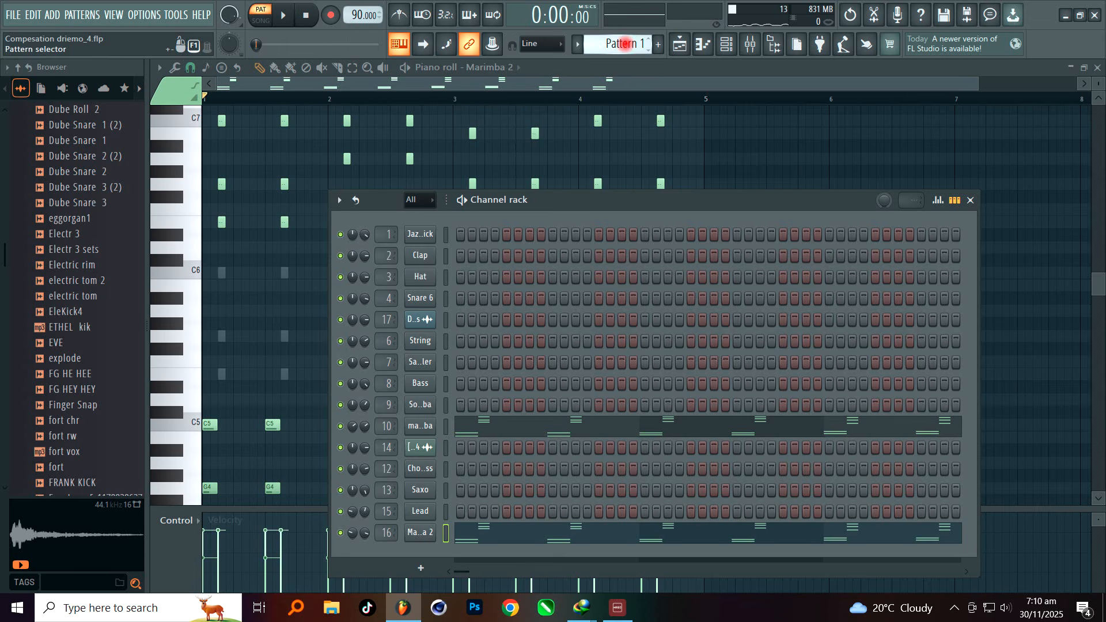
scroll(631, 44, "down", 1)
left_click(463, 383)
scroll(438, 369, "down", 3)
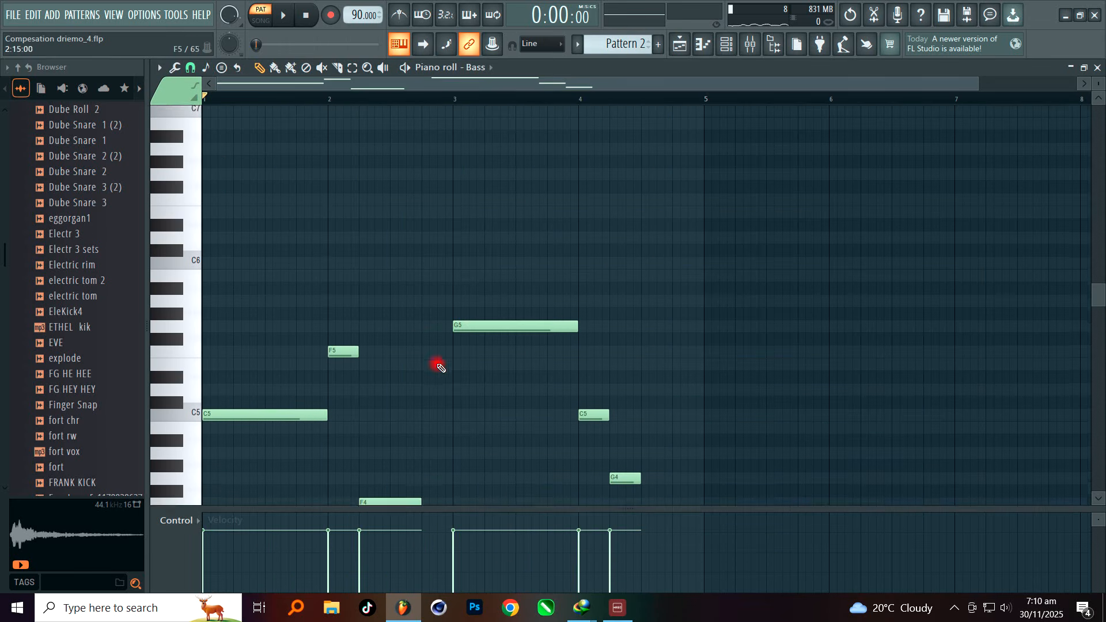
key("space")
scroll(424, 357, "up", 2)
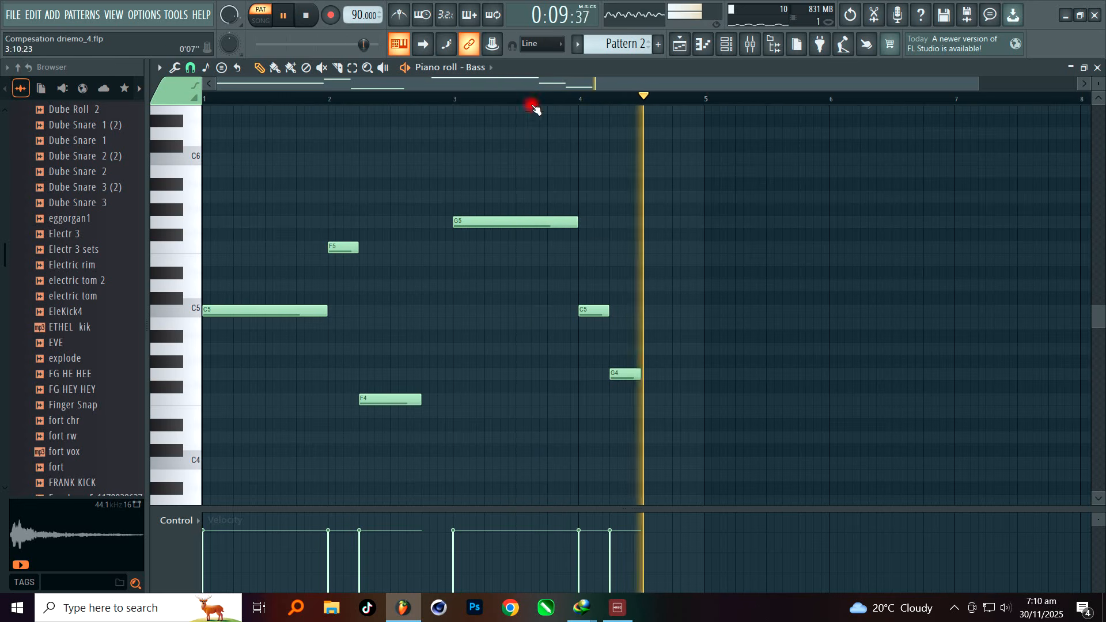
key("space")
- Switch to Pattern 3 and inspect the preset in the Soft marimba channel's instrument
scroll(626, 39, "down", 1)
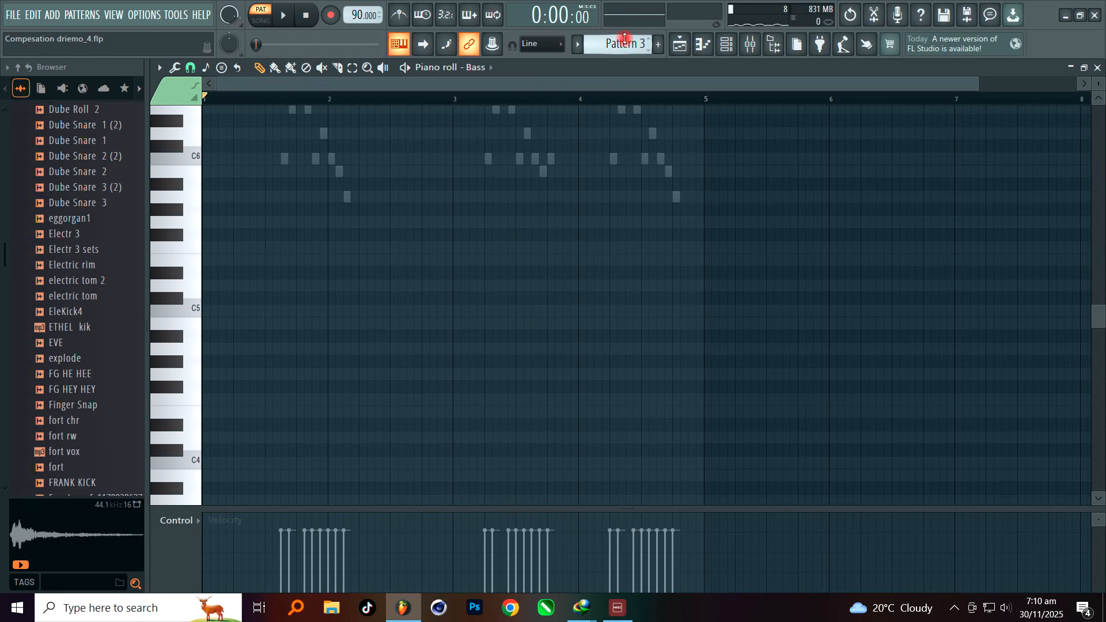
scroll(634, 141, "up", 3)
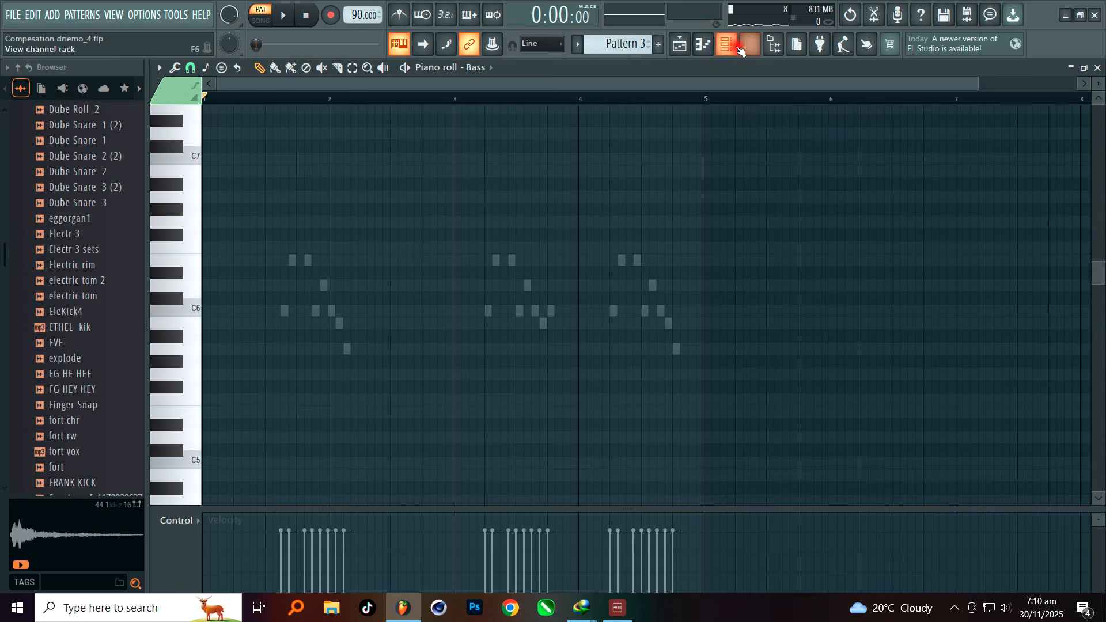
left_click(740, 50)
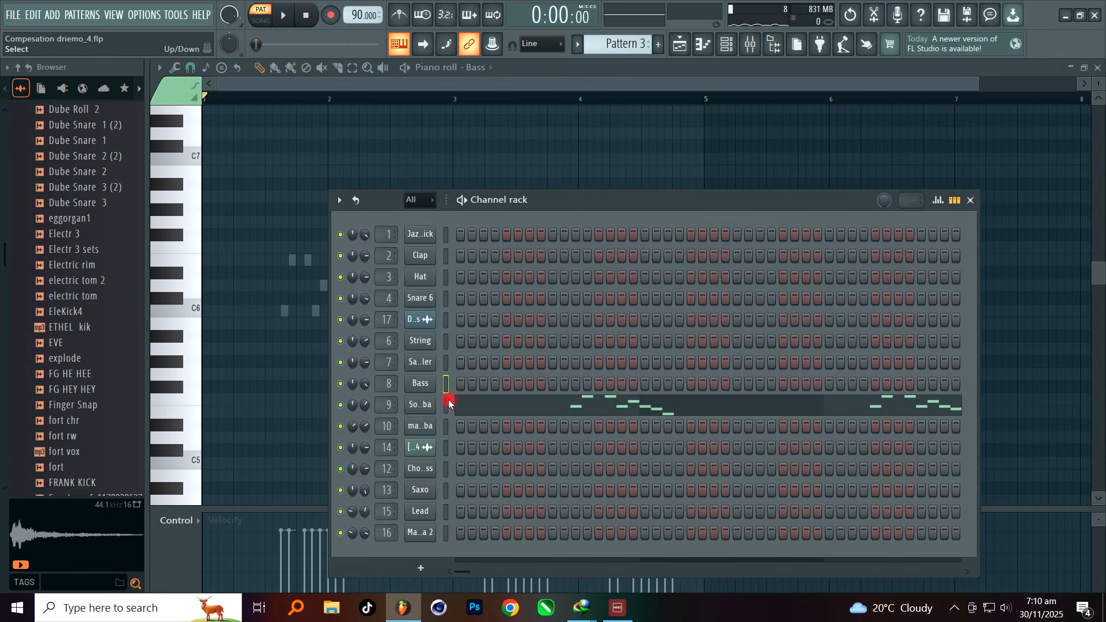
left_click(427, 408)
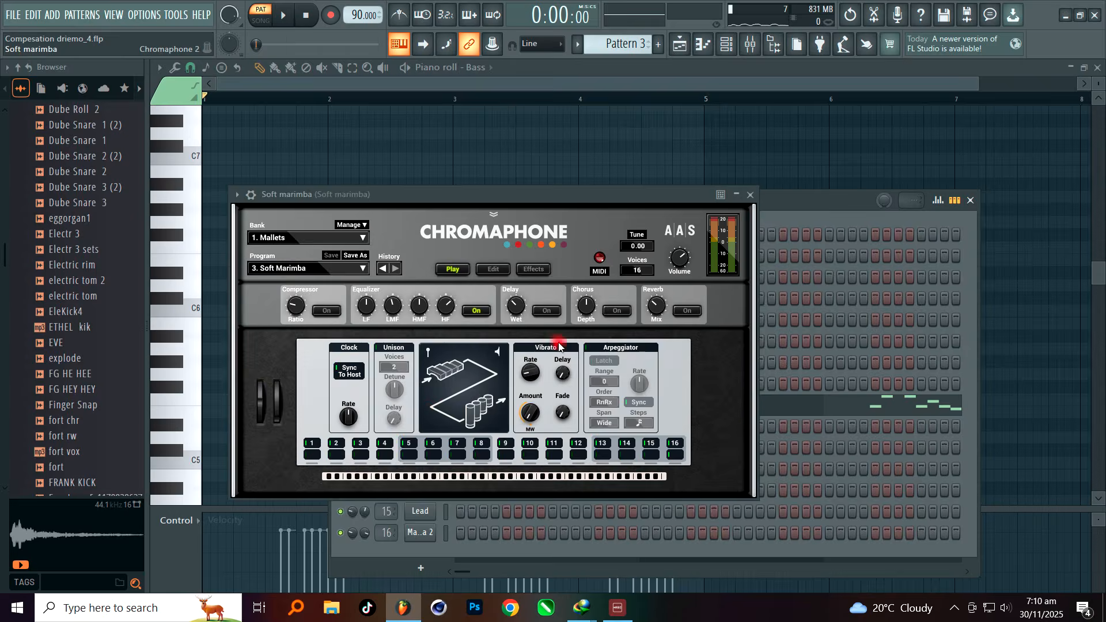
left_click(750, 195)
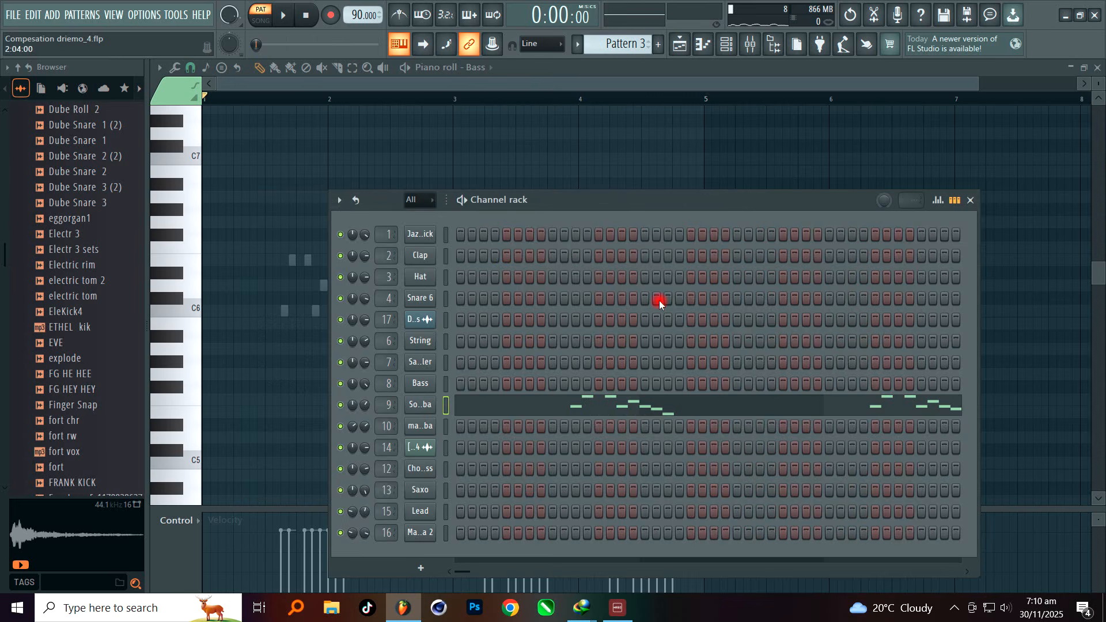
- Randomize the note levels of the Soft marimba part in Pattern 3, with the Bipolar option on, and play it
left_click(578, 400)
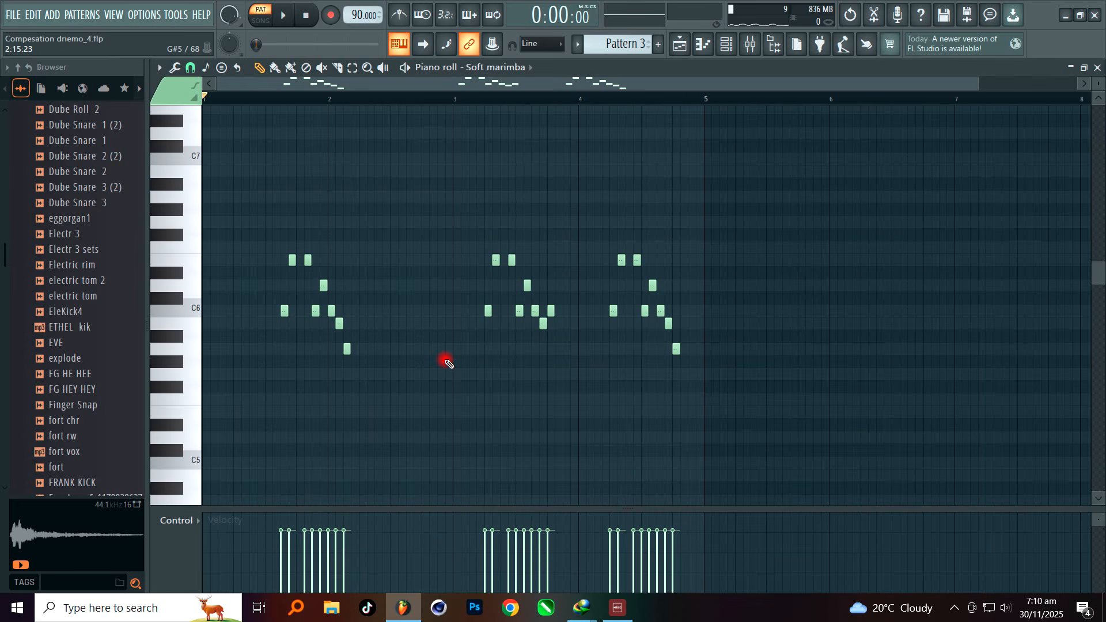
key("alt+r")
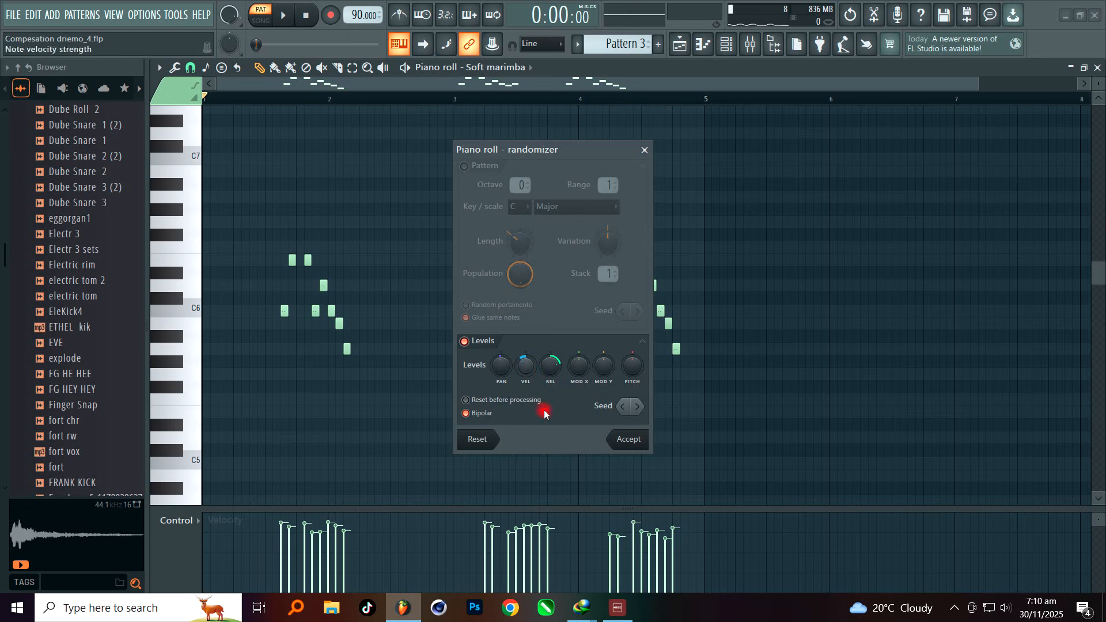
left_click(628, 439)
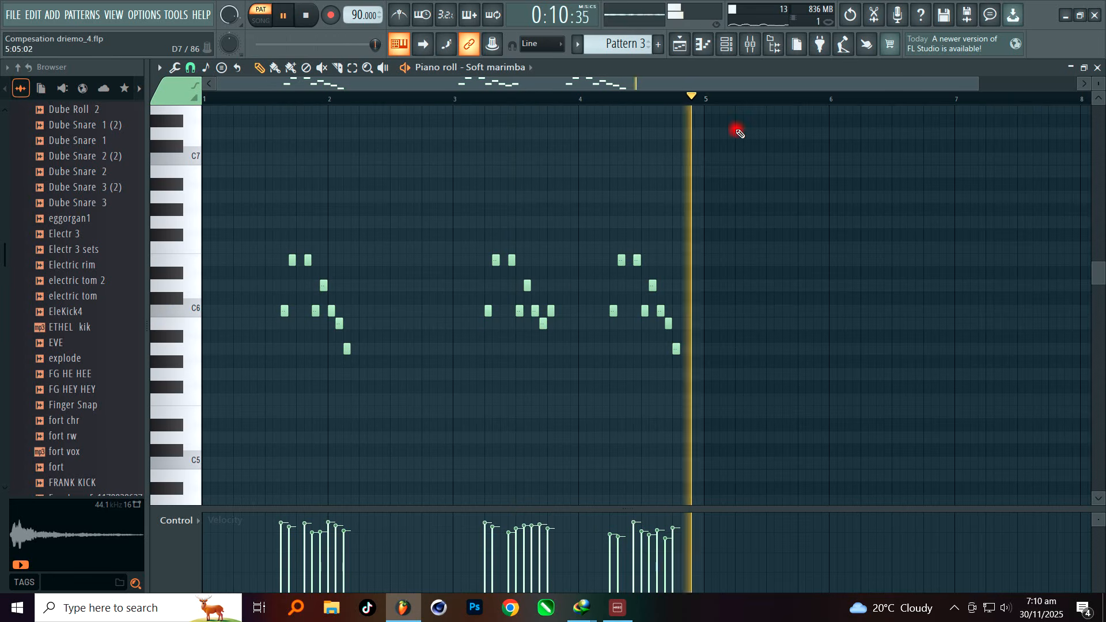
- Switch to Pattern 4 and play its full Chorus bass line in the piano roll
left_click(733, 51)
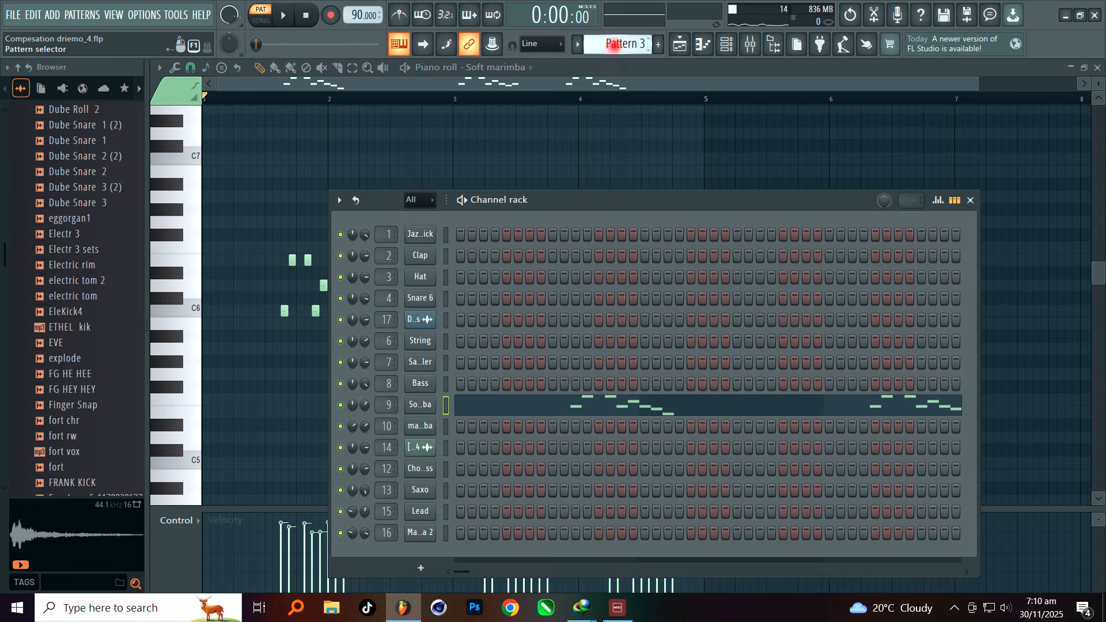
scroll(613, 44, "down", 1)
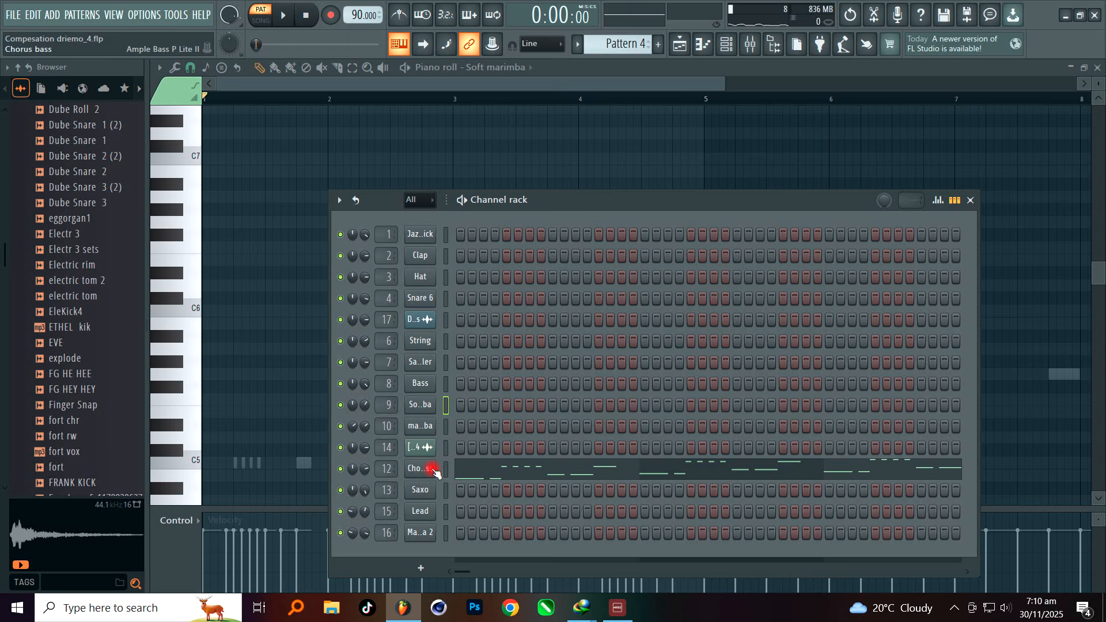
left_click(460, 470)
scroll(412, 395, "down", 7)
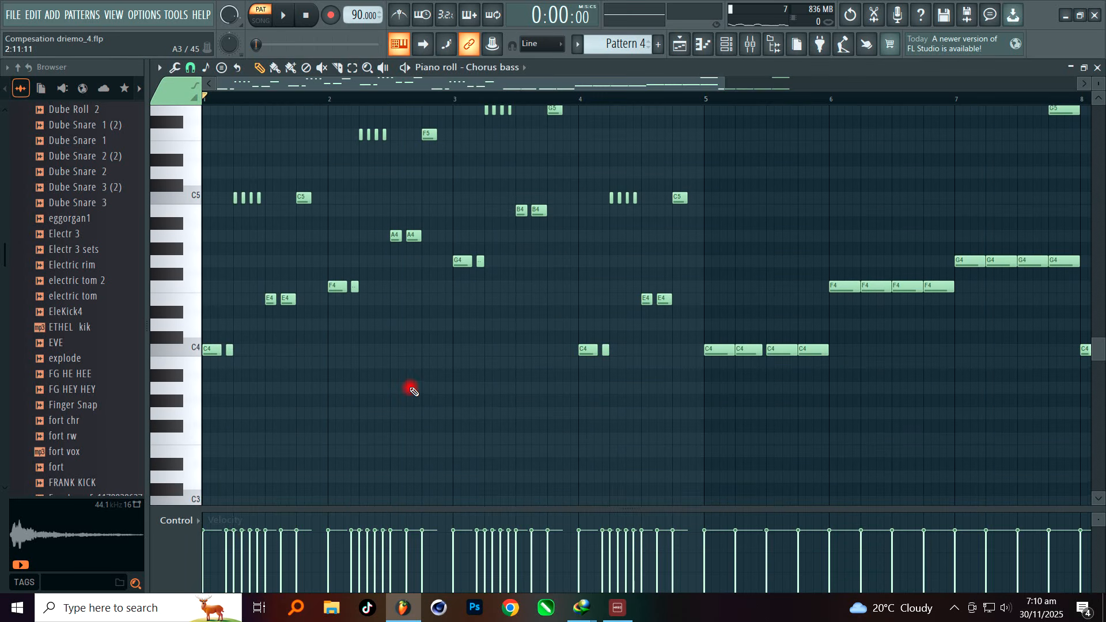
key("space")
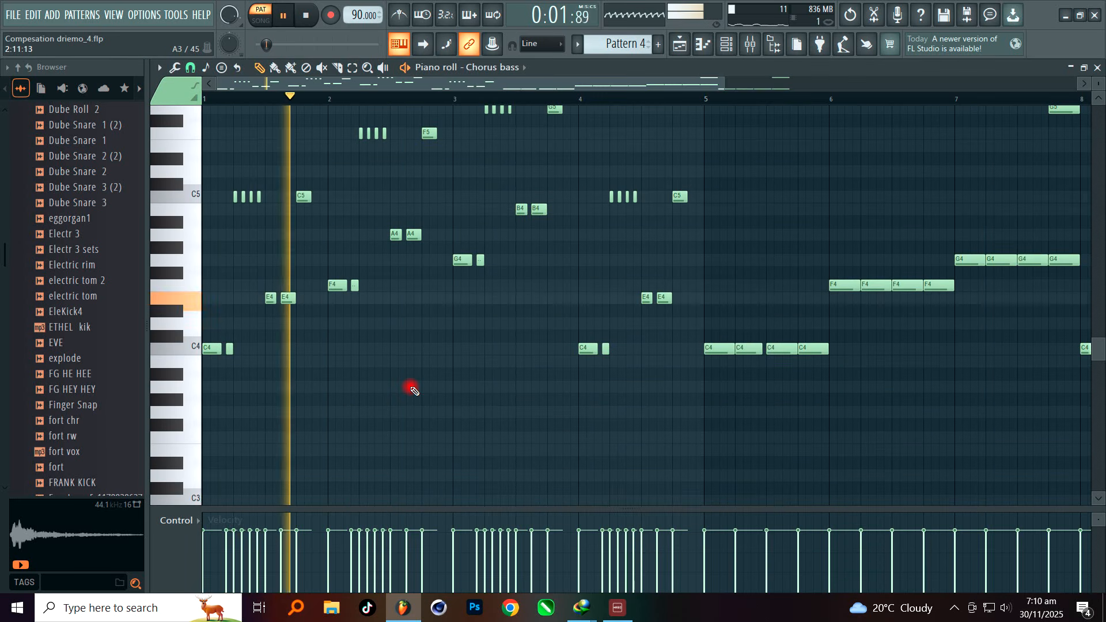
scroll(412, 389, "up", 3)
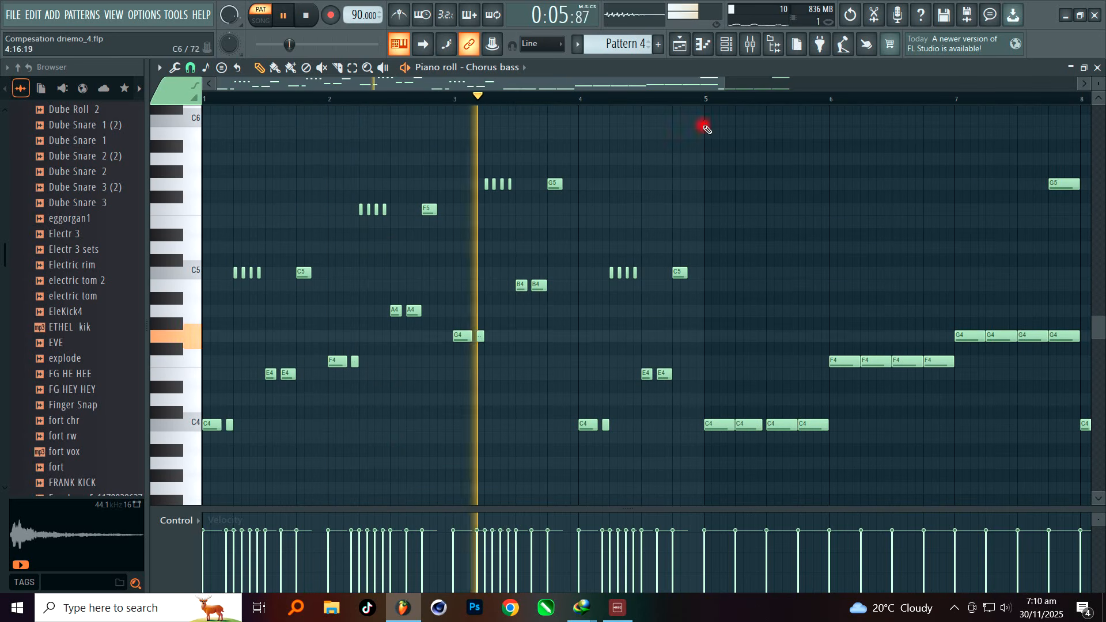
left_click_drag(723, 86, 965, 129)
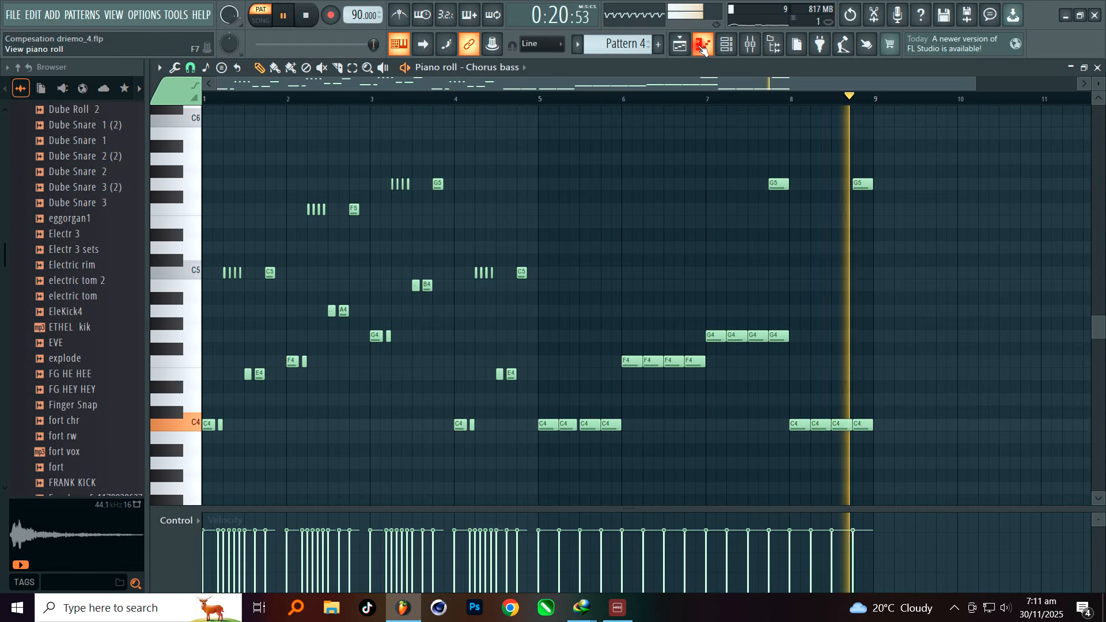
- Play Pattern 5's drum steps, muting and unmuting the kick to hear the Snare 6 rhythm by itself
left_click(738, 46)
scroll(622, 44, "down", 1)
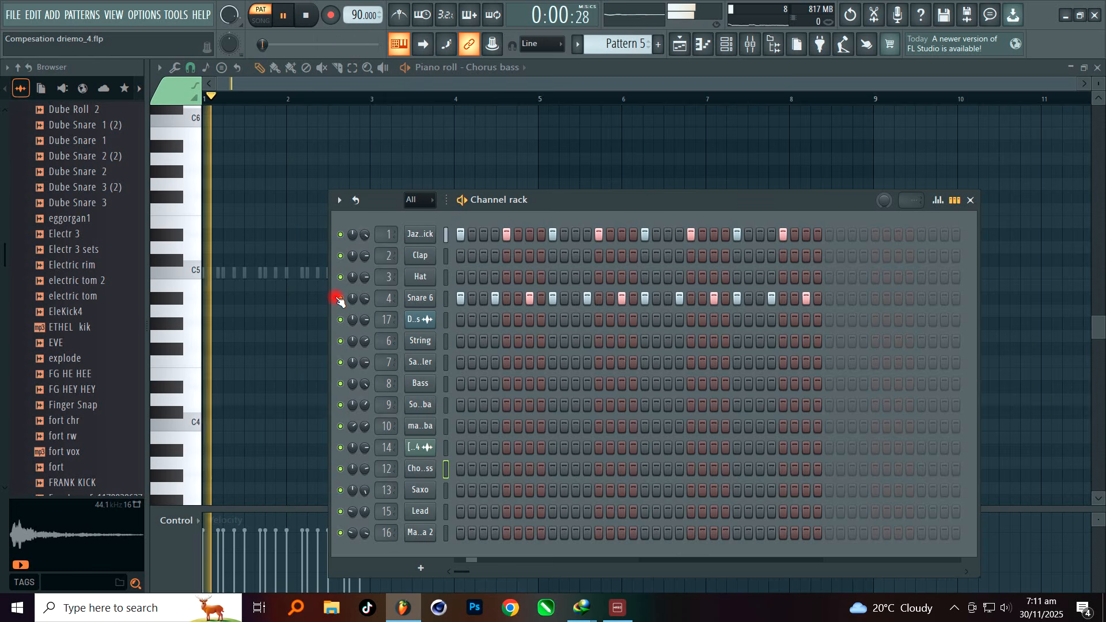
left_click(342, 235)
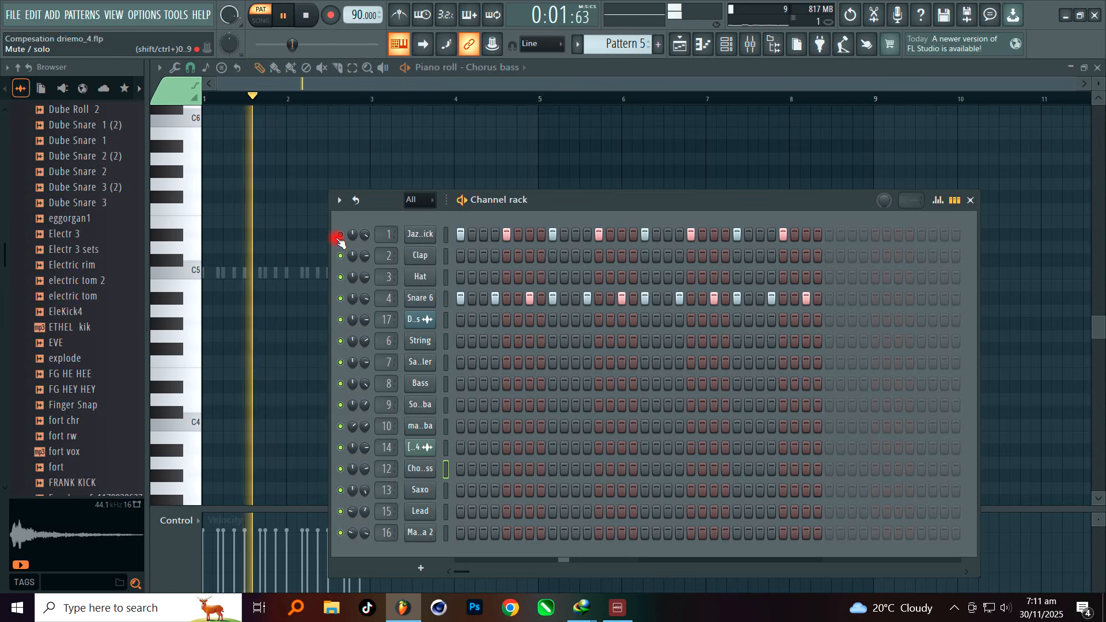
key("space")
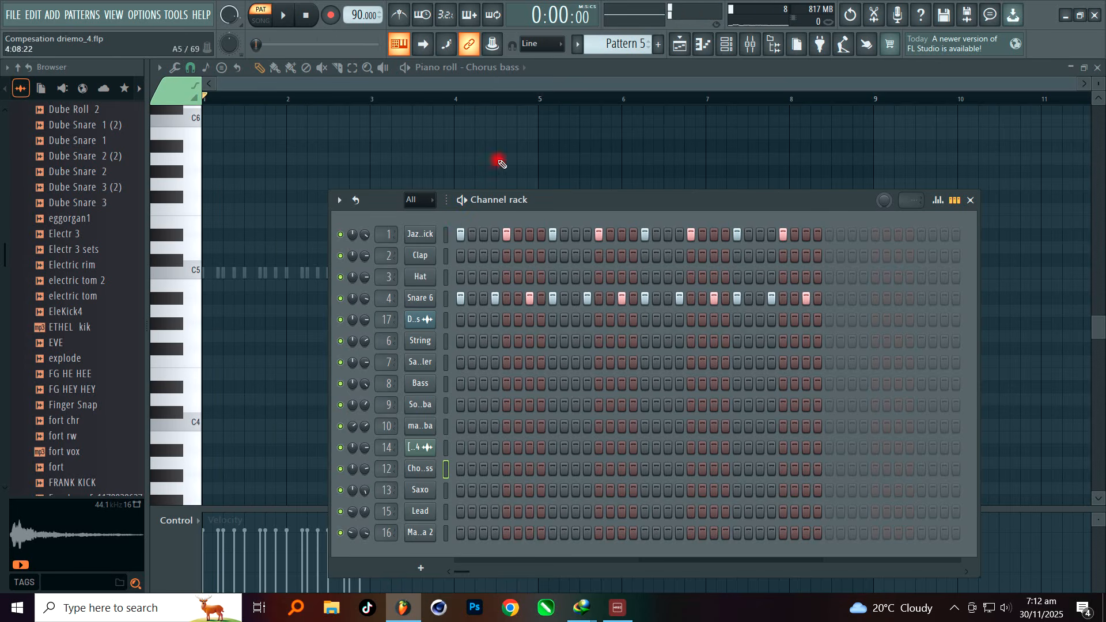
- Switch to the saxo pattern and inspect the preset loaded in the Saxo channel's instrument
scroll(609, 42, "down", 1)
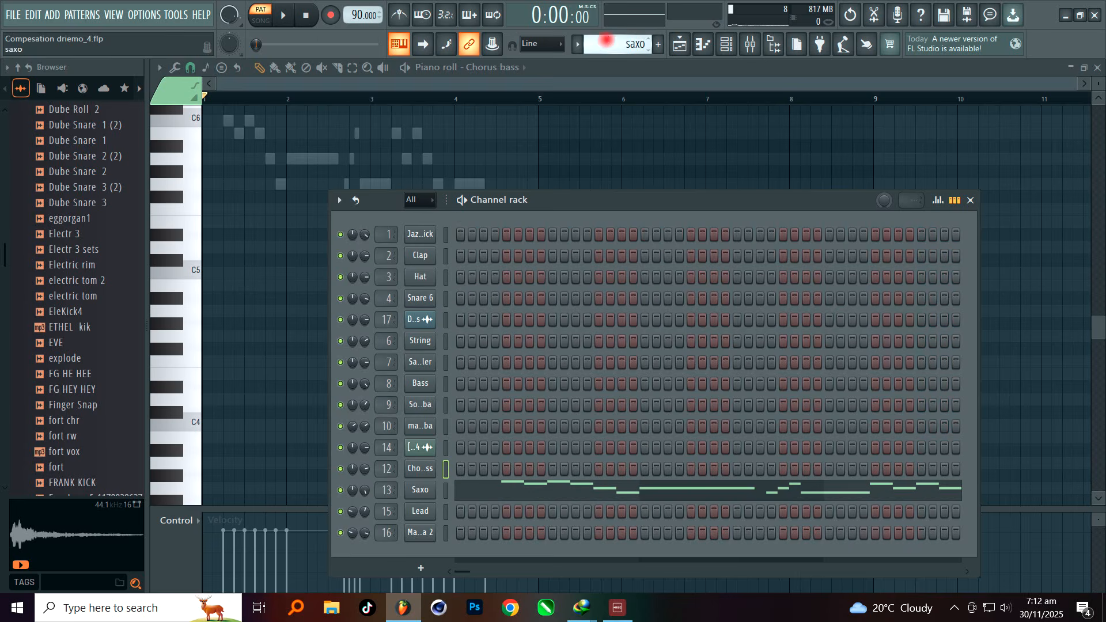
left_click(421, 490)
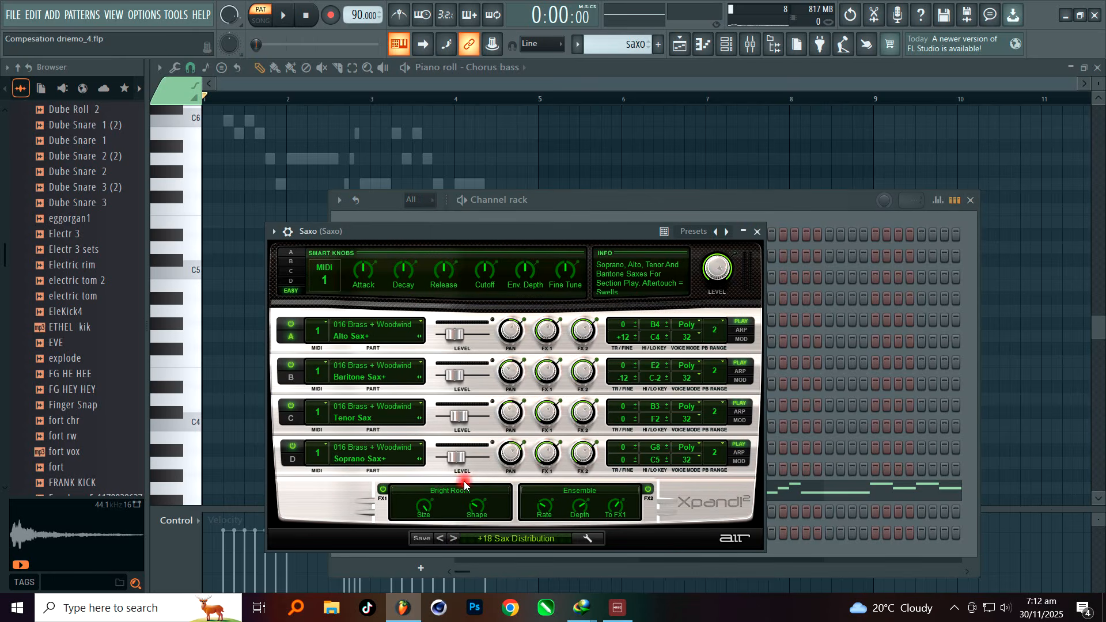
left_click(756, 232)
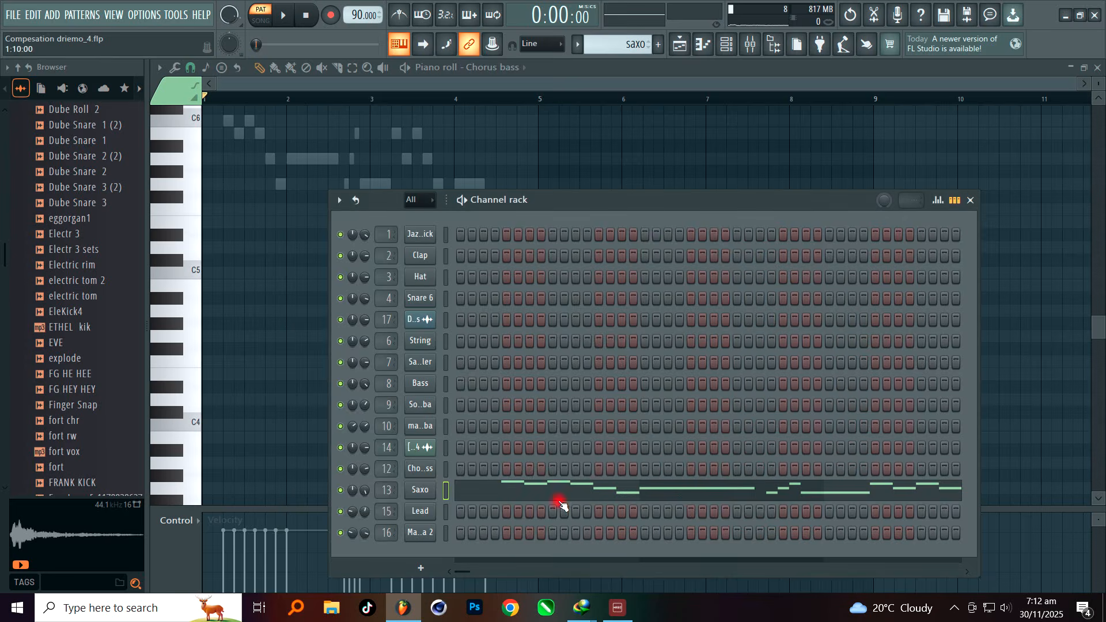
- Randomize the note levels of the Saxo part in the piano roll and play the melody
left_click(558, 496)
key("space")
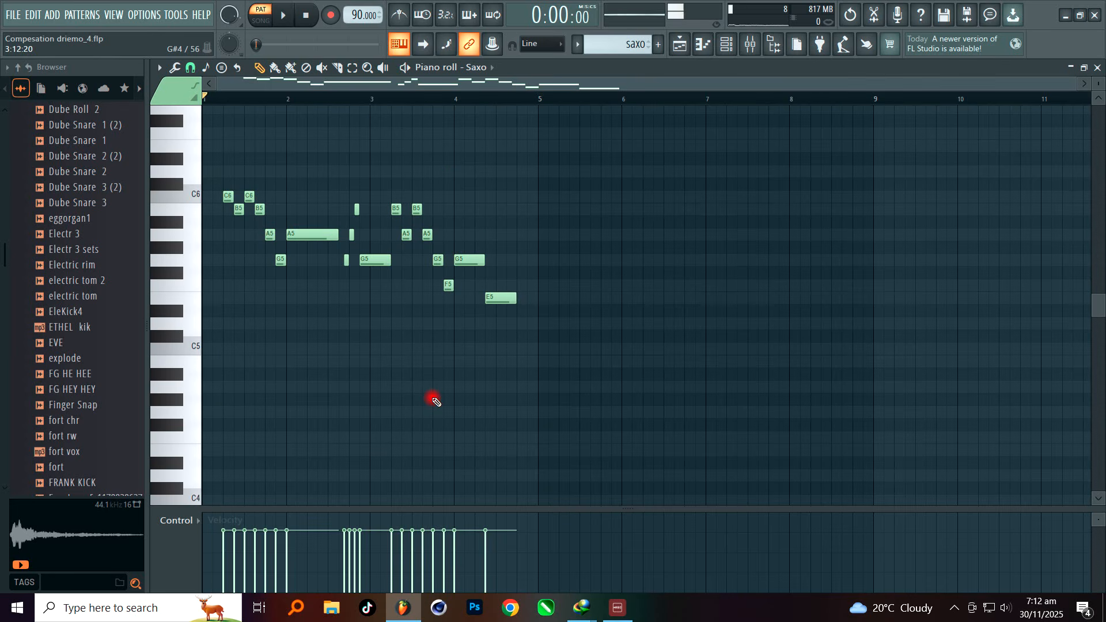
key("alt+r")
left_click(627, 439)
key("space")
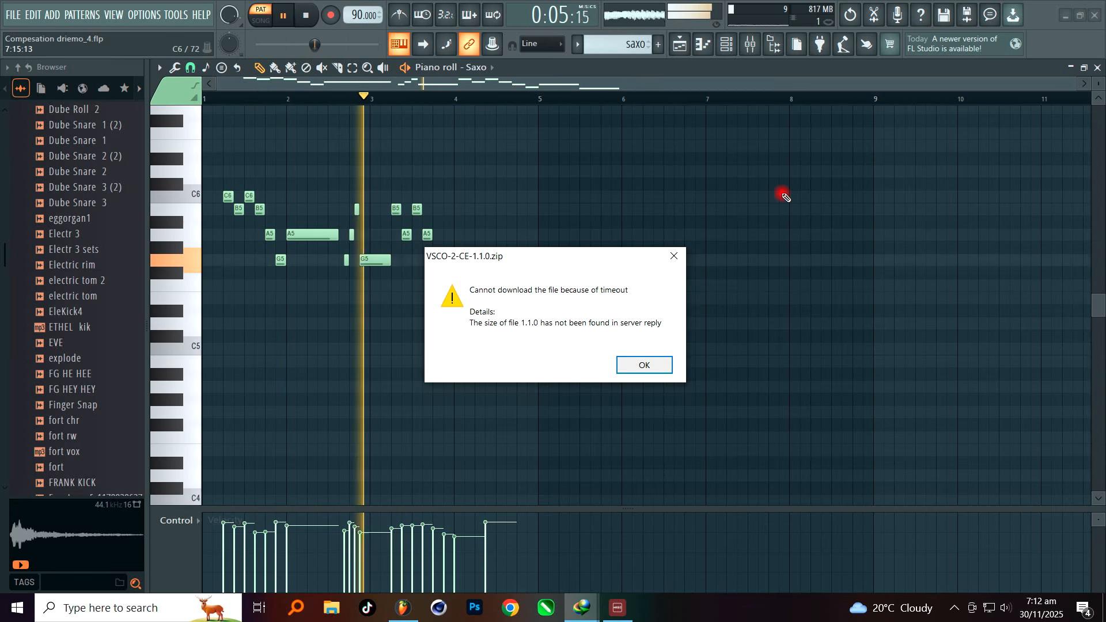
key("Return")
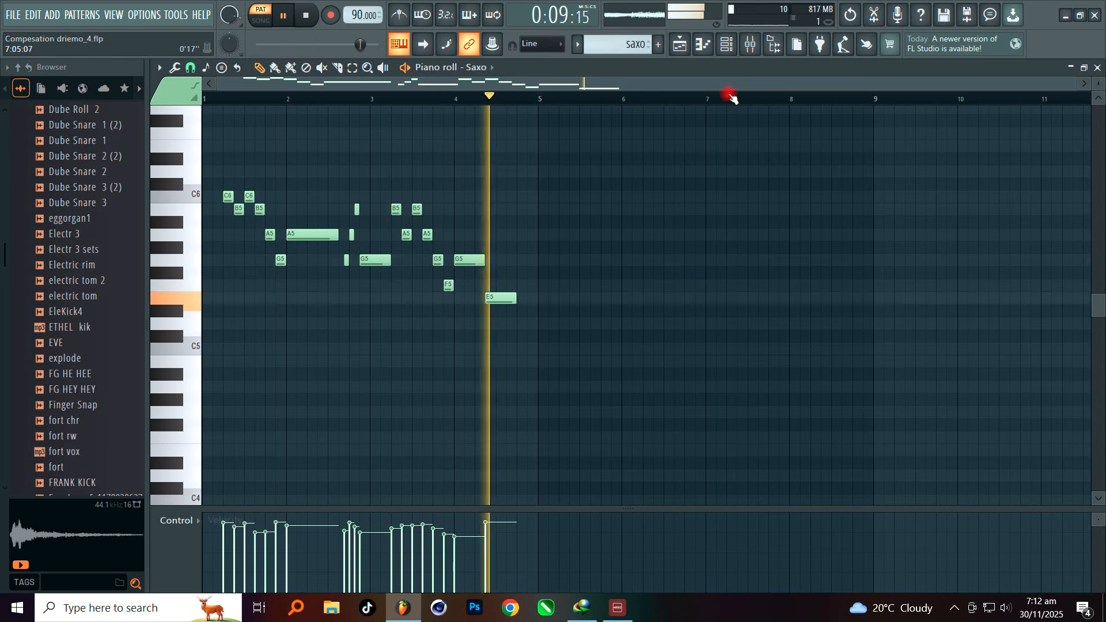
key("space")
- Switch to Pattern 7 and play its String chords in the piano roll
key("F6")
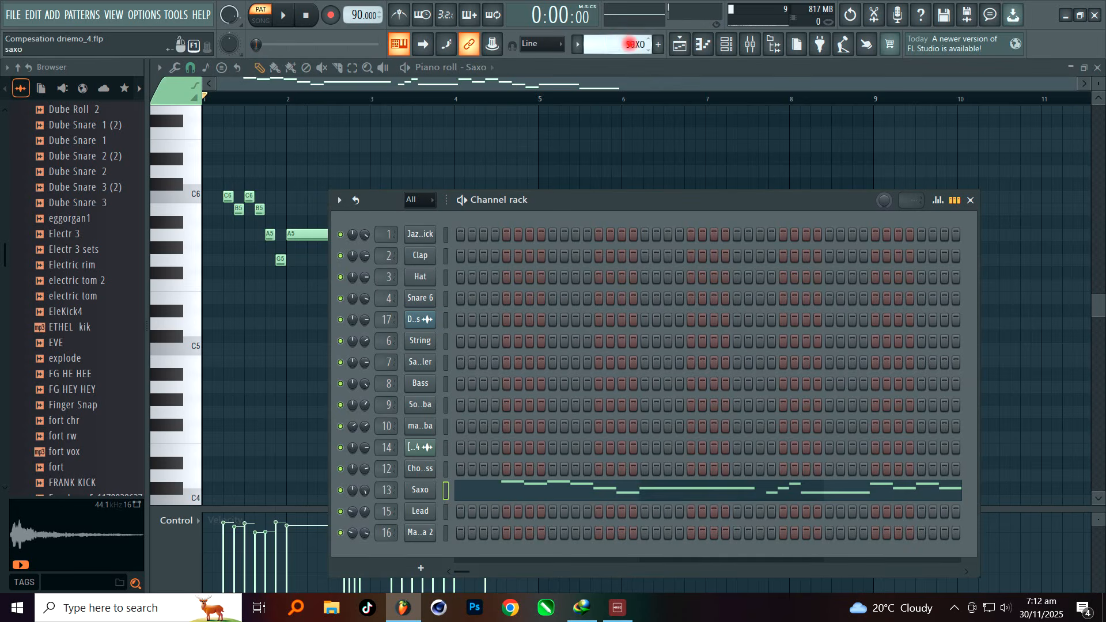
scroll(630, 43, "up", 1)
left_click(464, 343)
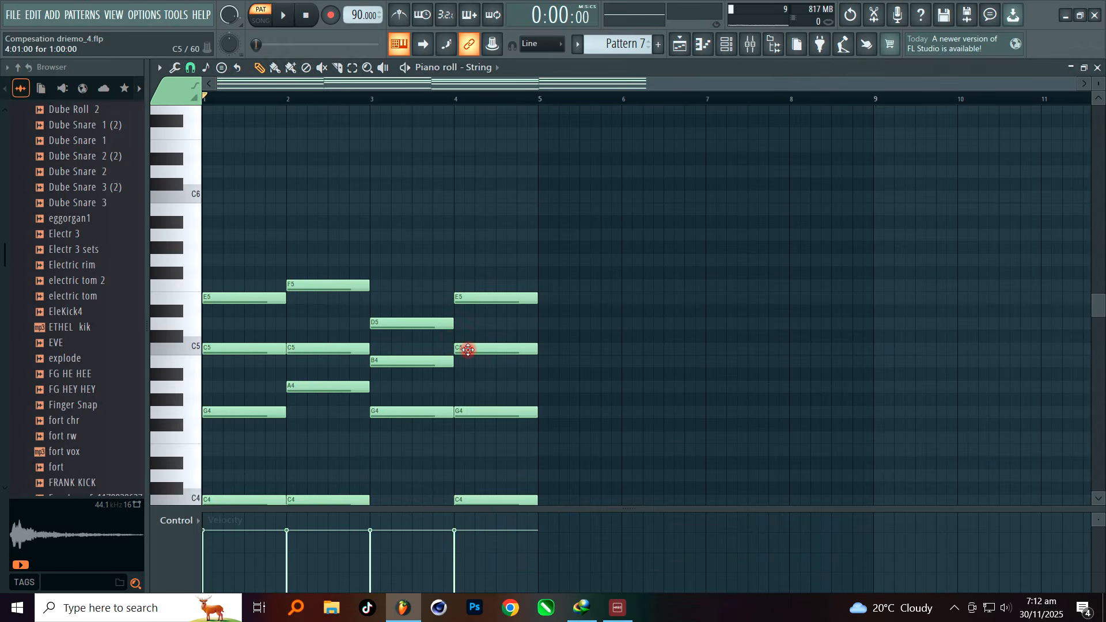
scroll(467, 350, "down", 3)
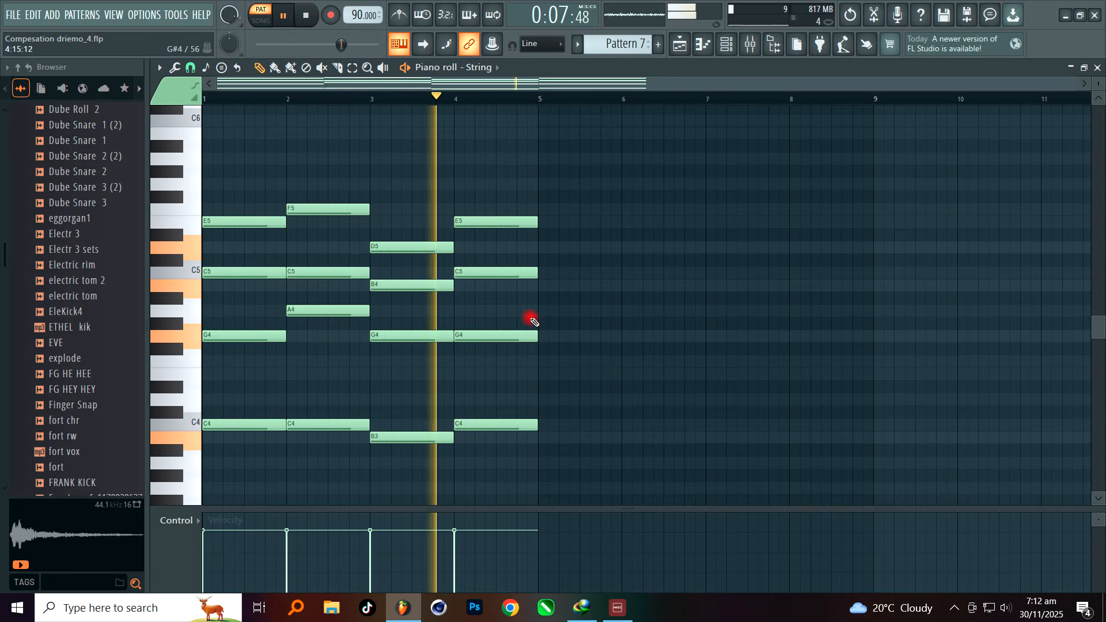
key("space")
- Switch to Pattern 8 and inspect the Lead channel's instrument preset, plugin wrapper settings and miscellaneous channel settings
left_click(727, 46)
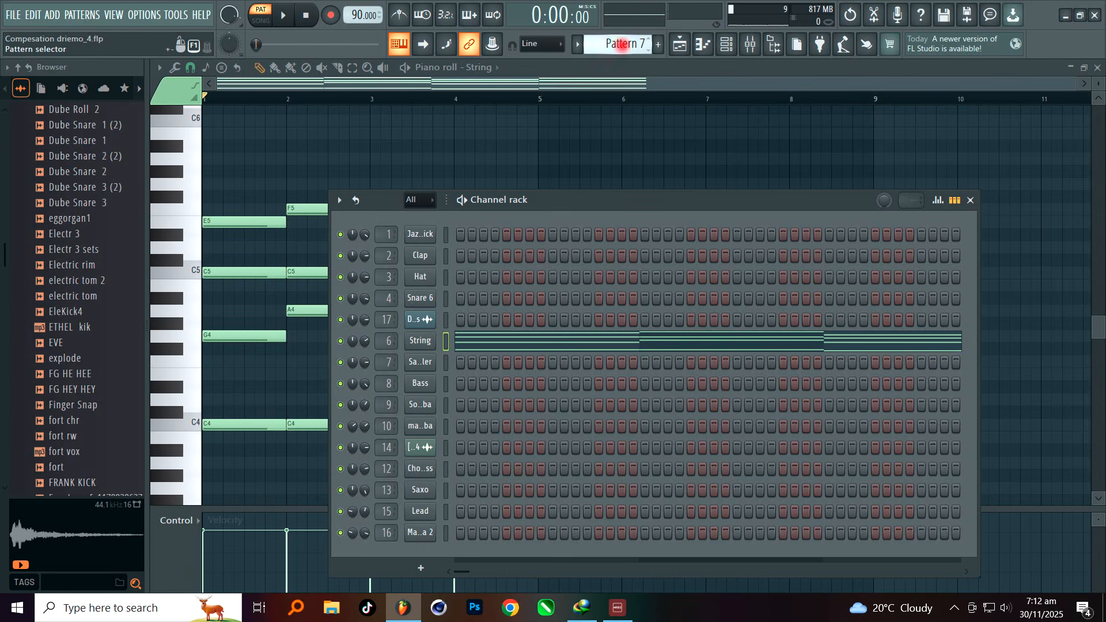
scroll(622, 45, "down", 1)
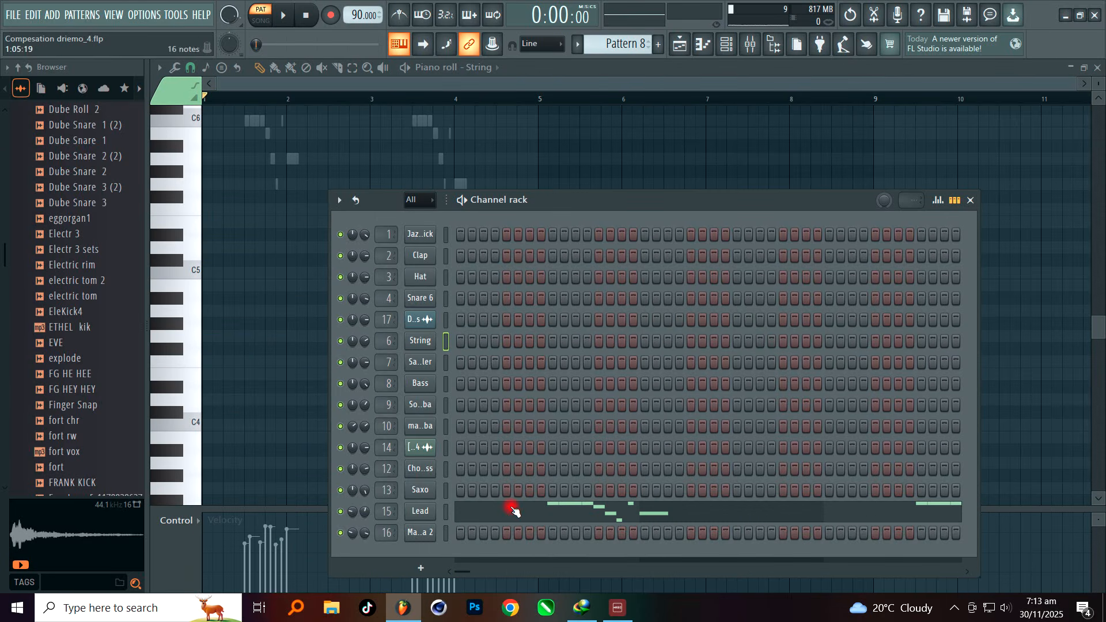
left_click(431, 514)
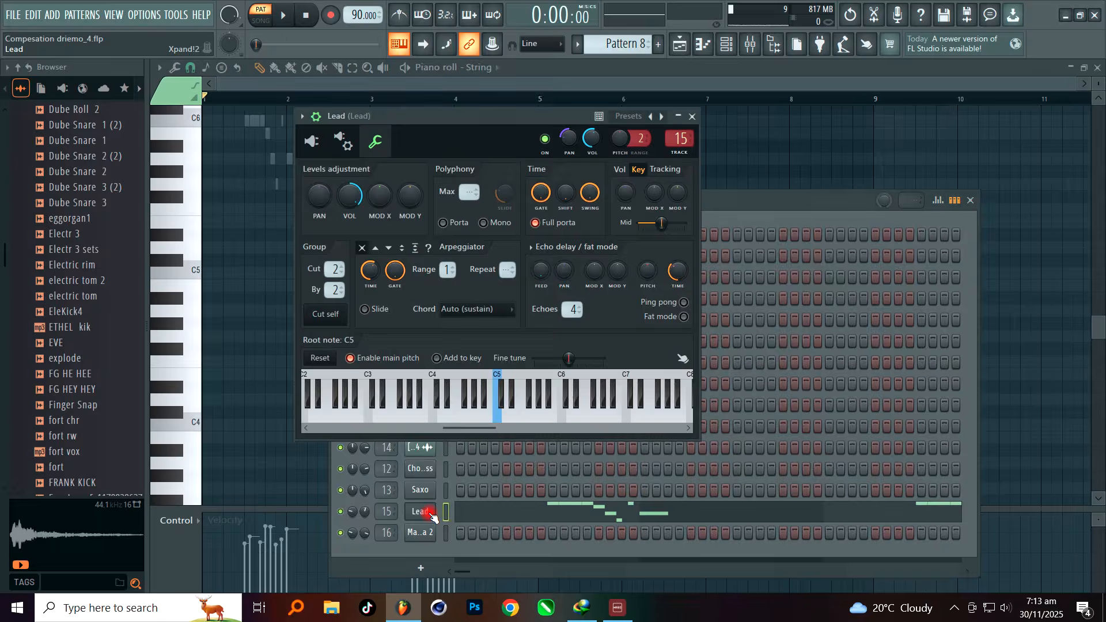
left_click(320, 148)
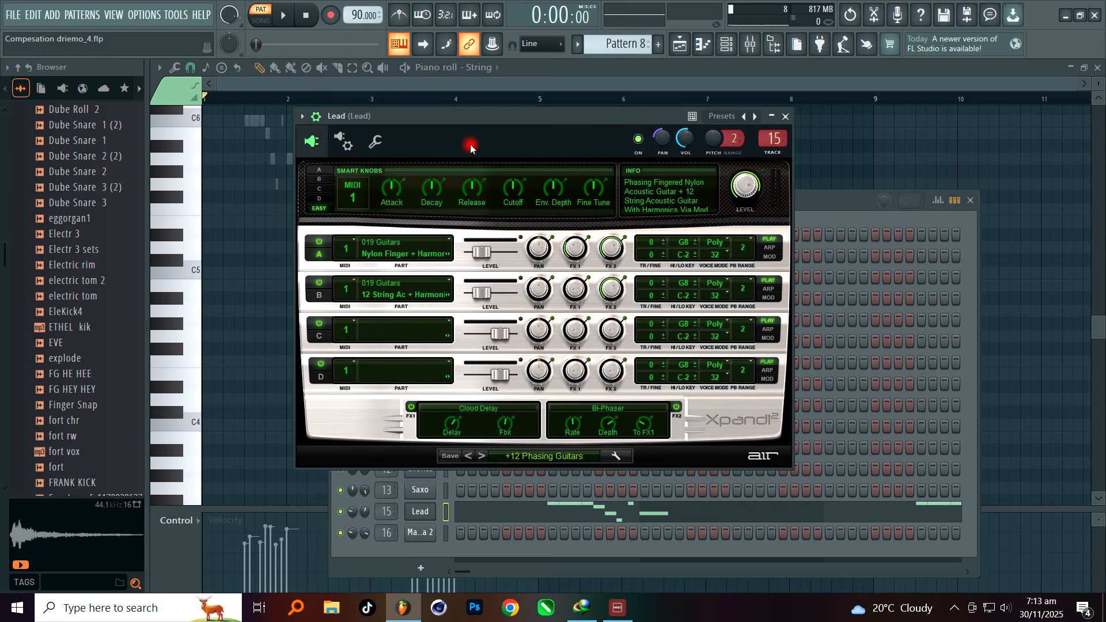
left_click(340, 143)
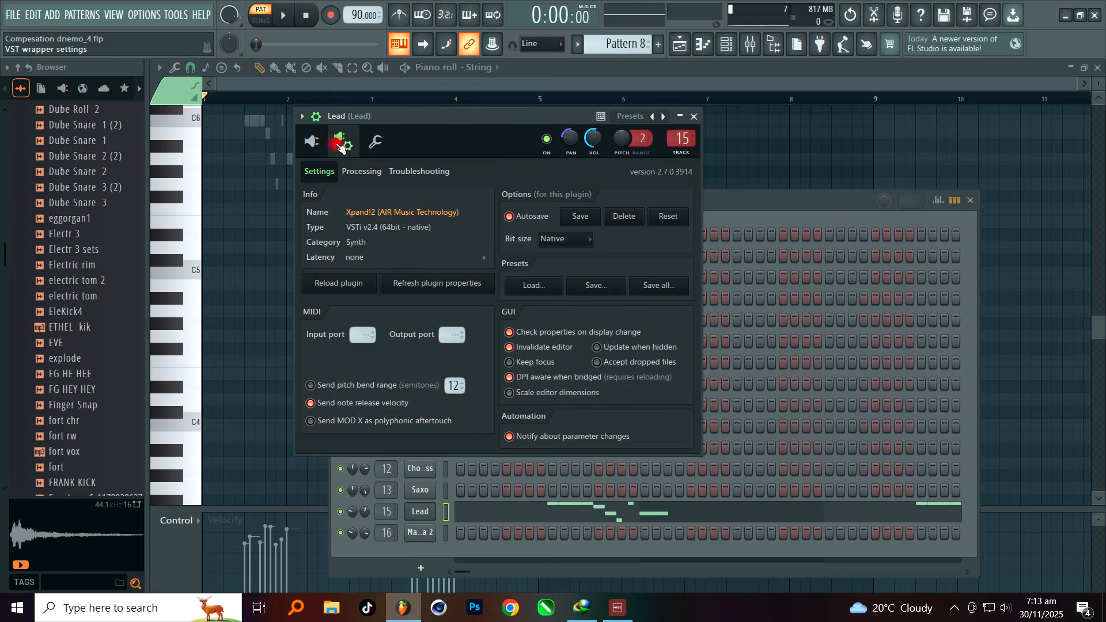
left_click(372, 143)
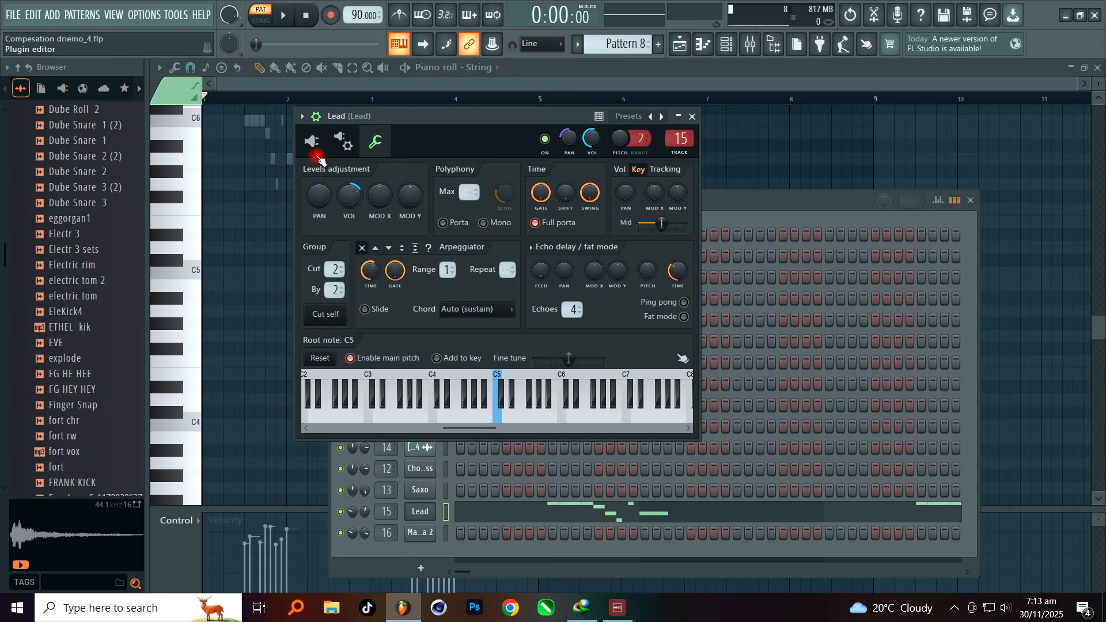
left_click(316, 148)
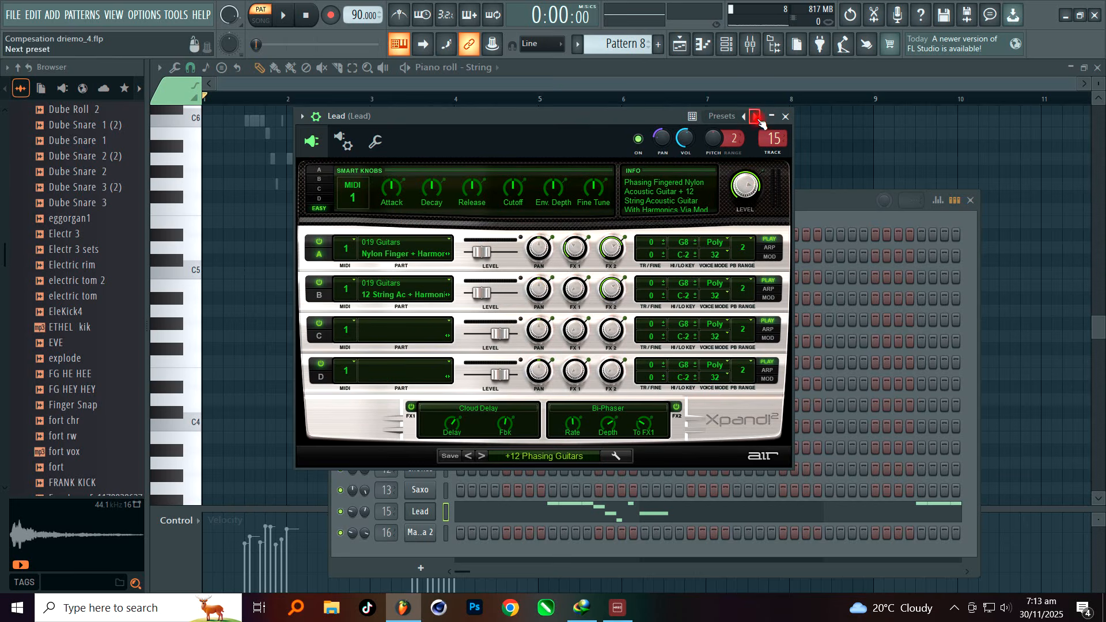
left_click(786, 118)
- Display Pattern 8's Lead notes in the piano roll and play them
left_click(582, 509)
scroll(446, 377, "up", 3)
scroll(434, 338, "up", 3)
key("space")
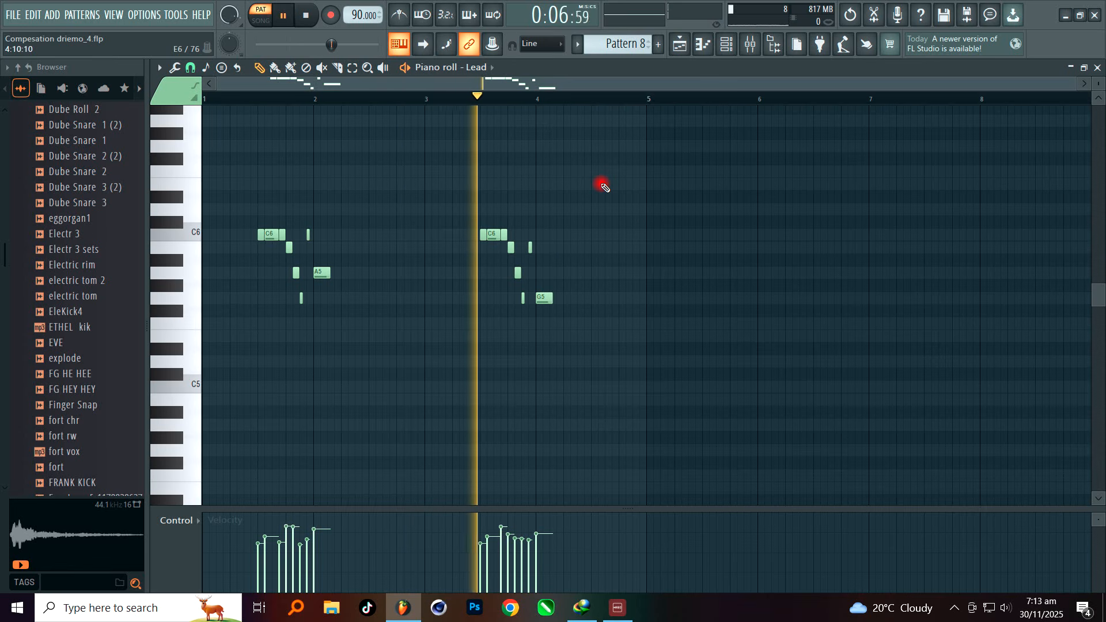
key("space")
- Switch to Pattern 9 and start playing its Lead melody, with all 16 bars in view
scroll(622, 45, "down", 1)
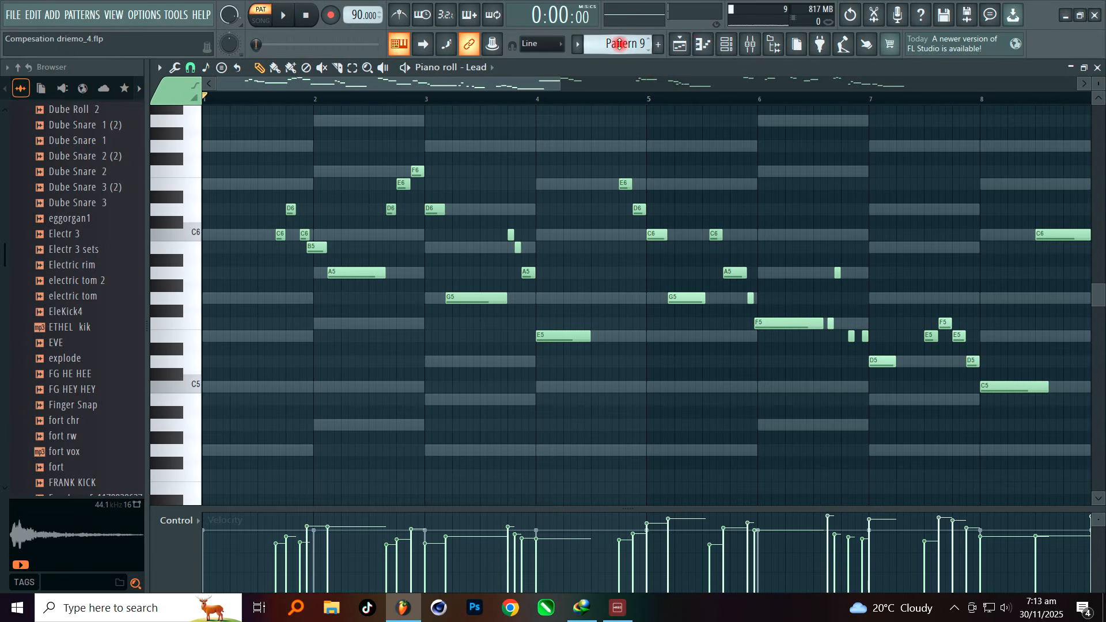
key("space")
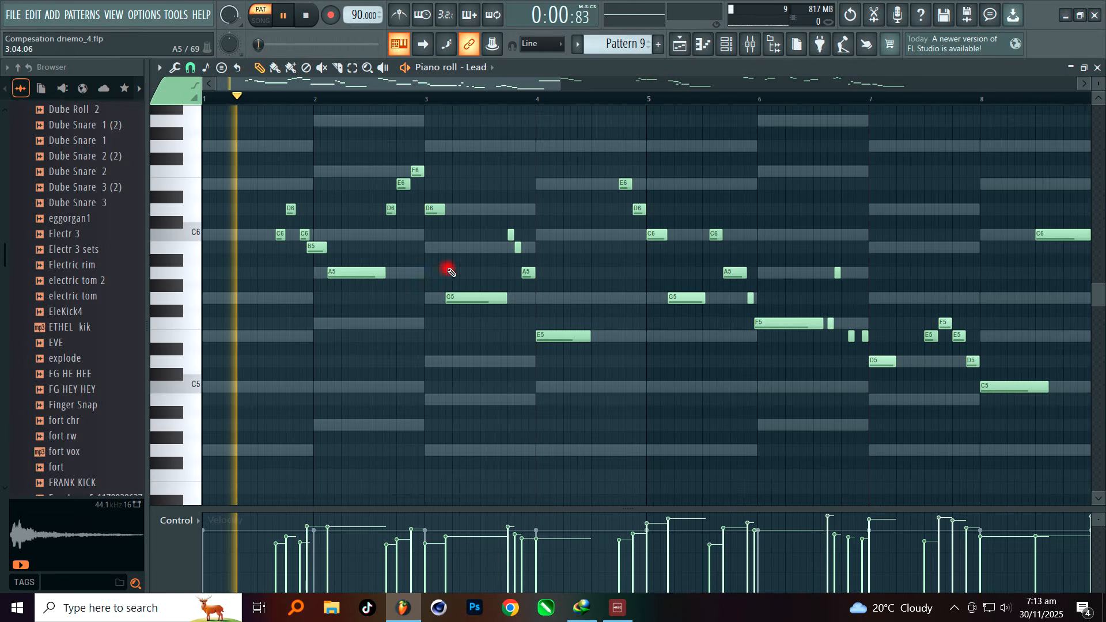
scroll(425, 276, "down", 3)
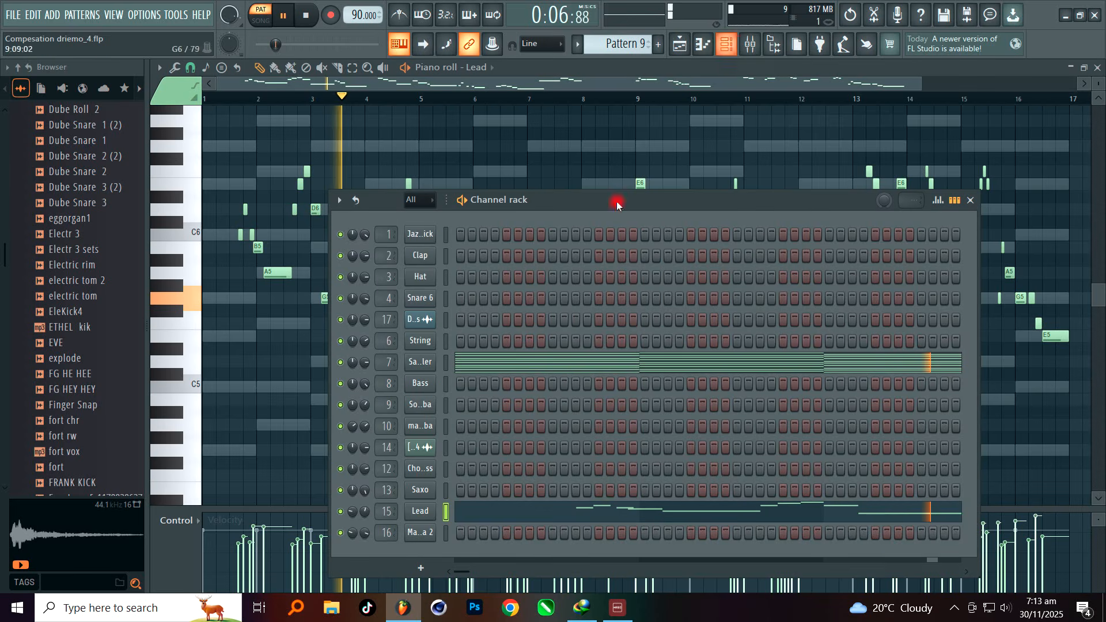
- Set the Lead channel's volume to about 74% during playback and listen to the rest of Pattern 9
left_click(726, 44)
left_click_drag(362, 517, 367, 491)
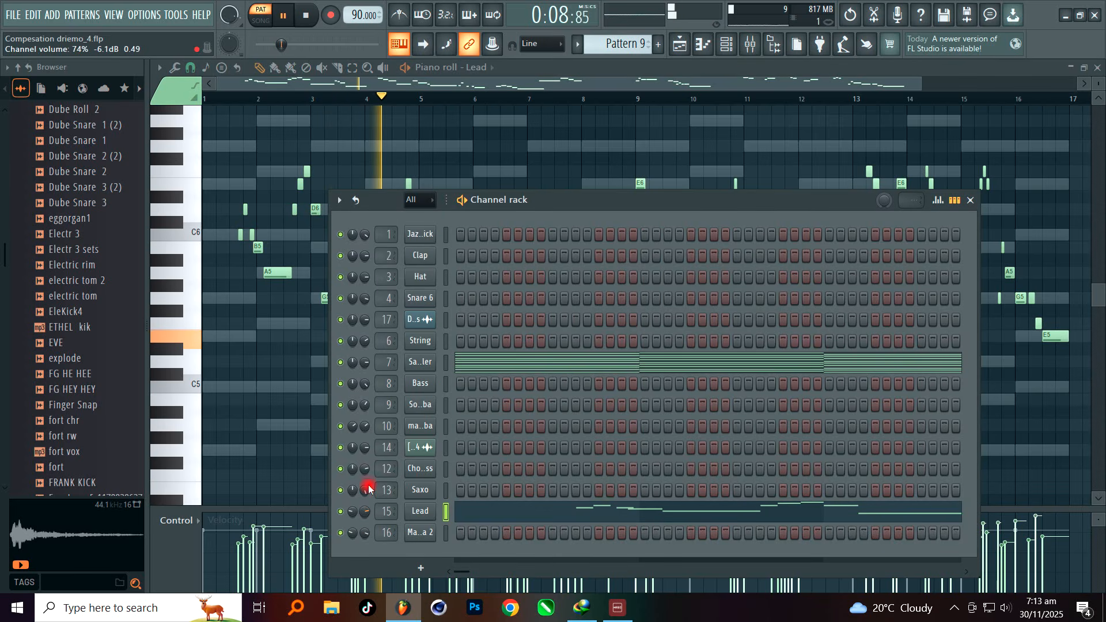
key("F6")
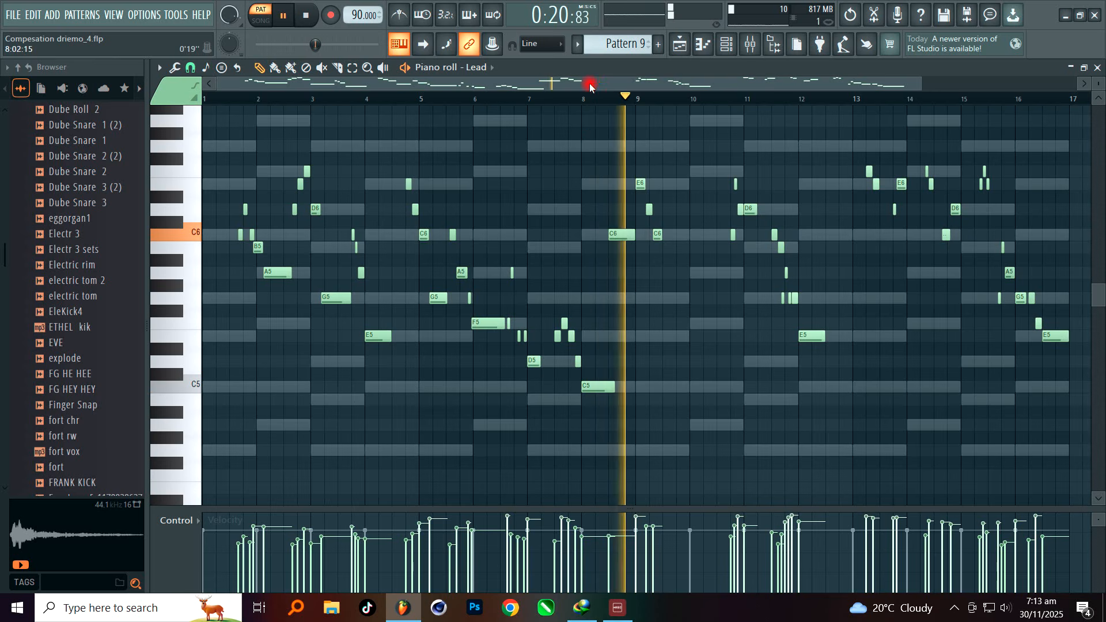
left_click_drag(591, 84, 744, 86)
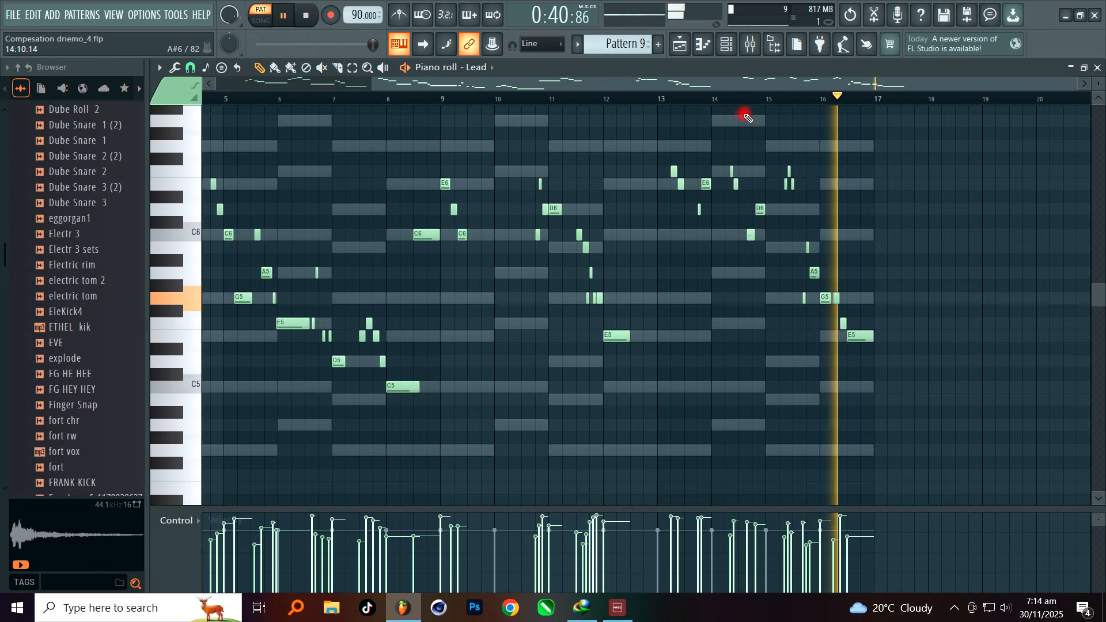
key("space")
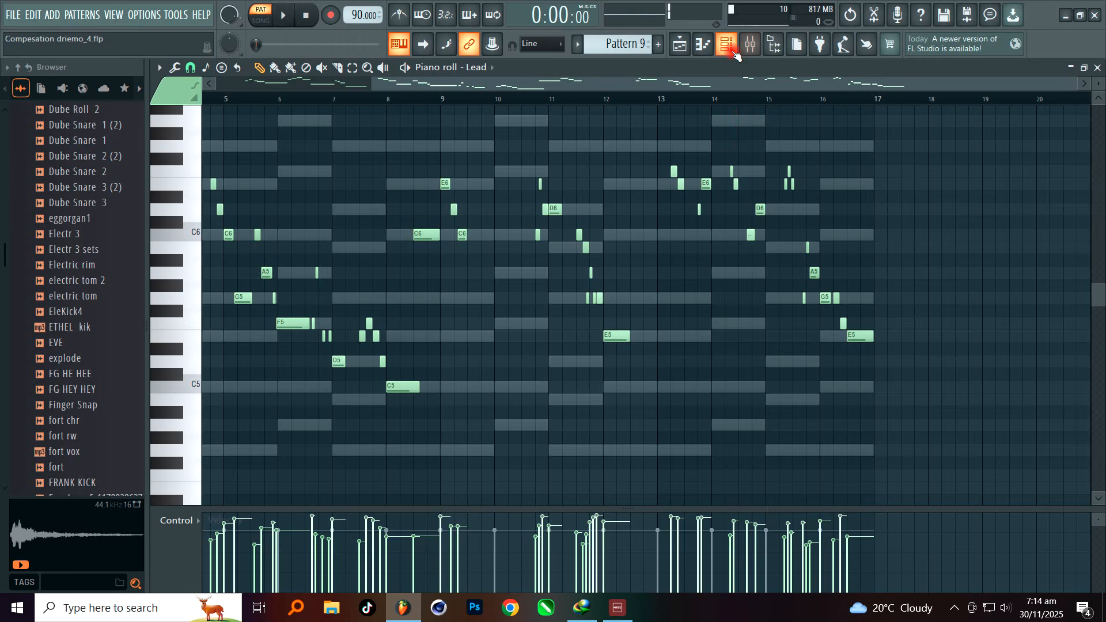
- Step to Pattern 10, then show the Playlist arrangement and play it in song mode
left_click(662, 44)
scroll(614, 44, "down", 1)
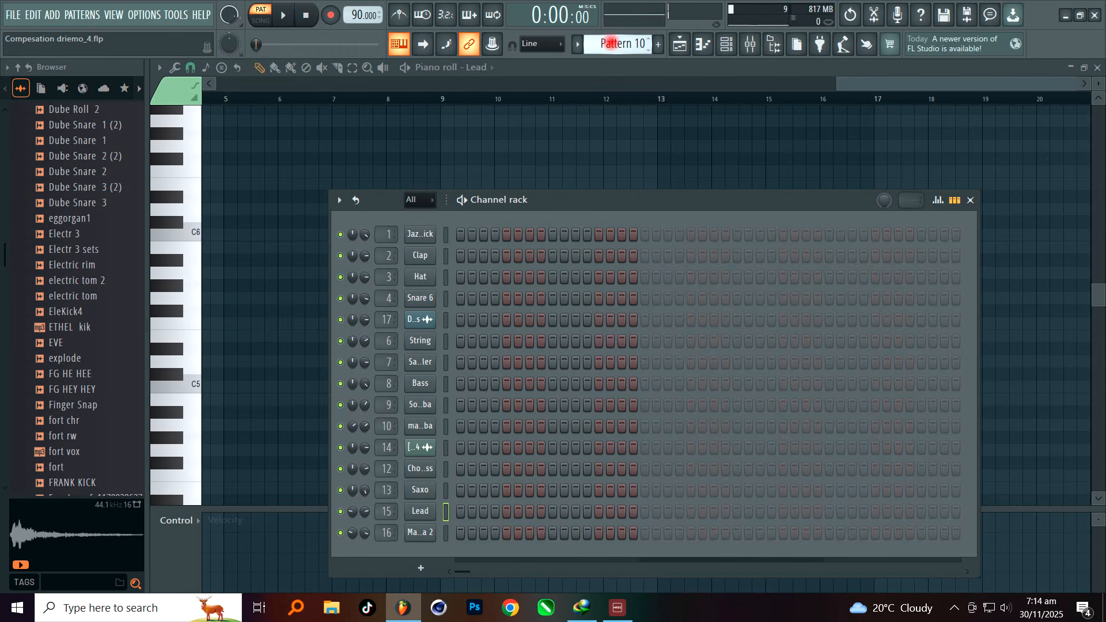
left_click(676, 45)
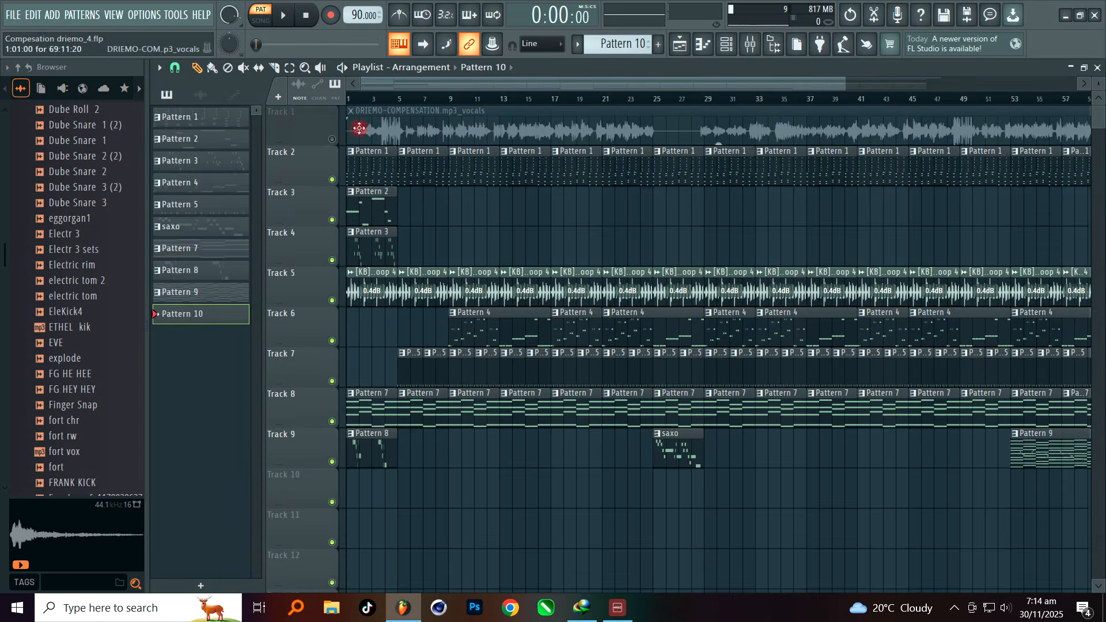
left_click(271, 23)
key("space")
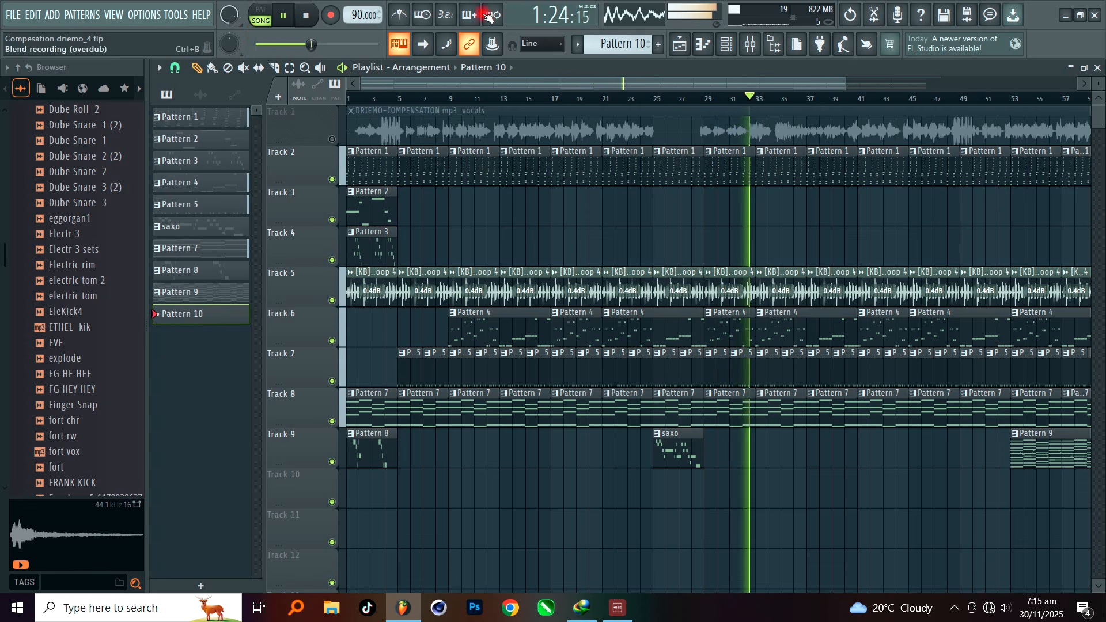
key("space")
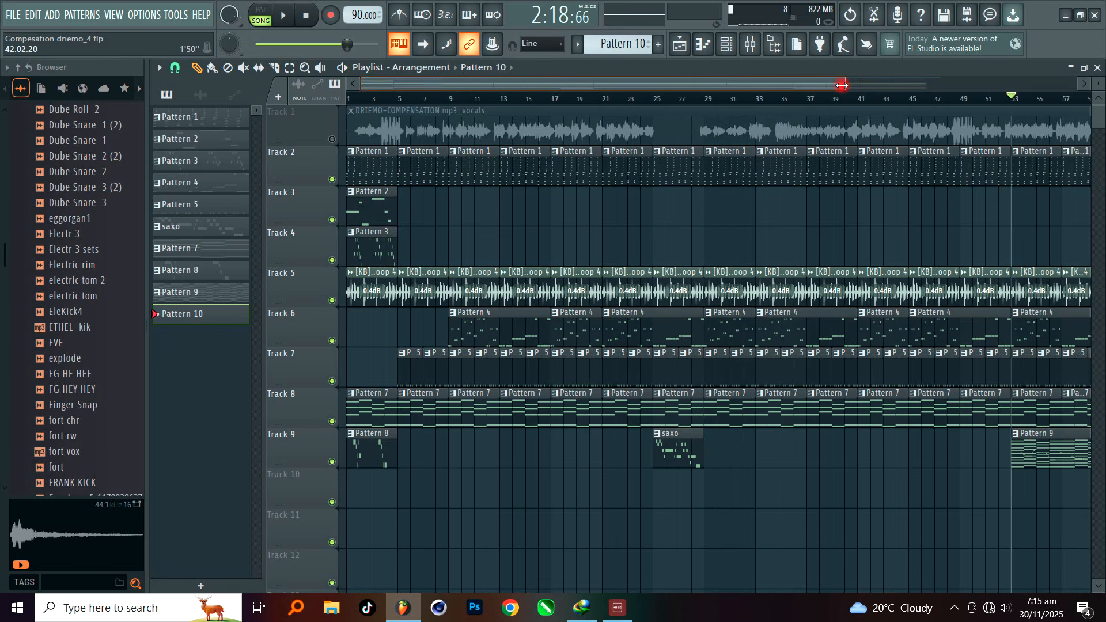
- Play the closing section of the arrangement from bar 53, where the Pattern 9 clip starts
left_click_drag(836, 88, 1005, 92)
key("space")
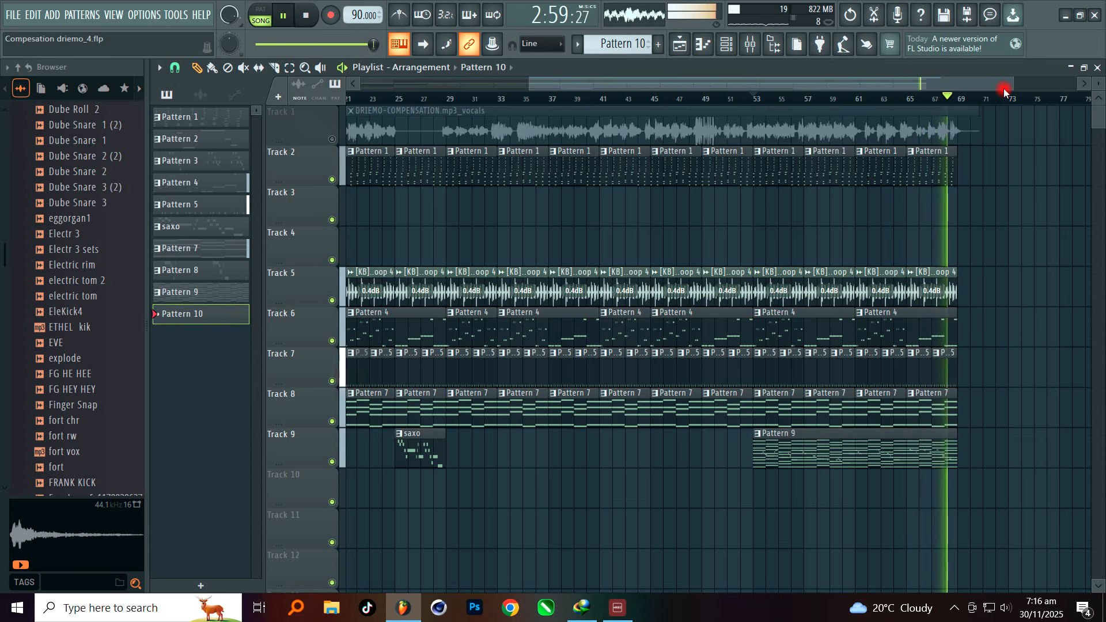
key("space")
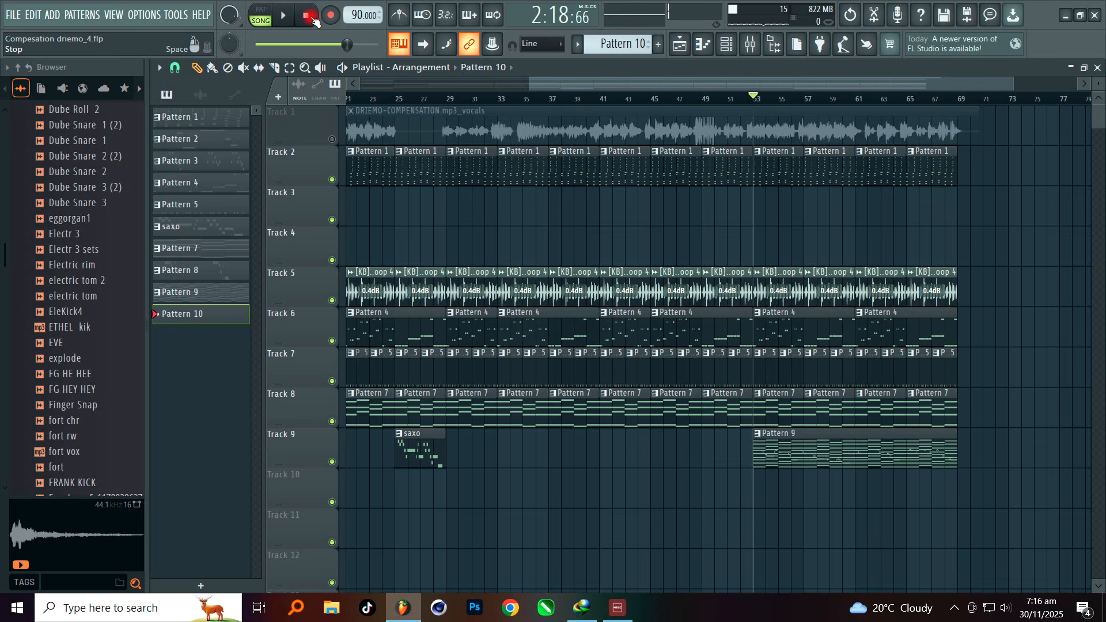
- Return to the start of the arrangement and inspect the Shaker Loop 4 audio clip's settings on Track 5
left_click_drag(582, 85, 410, 86)
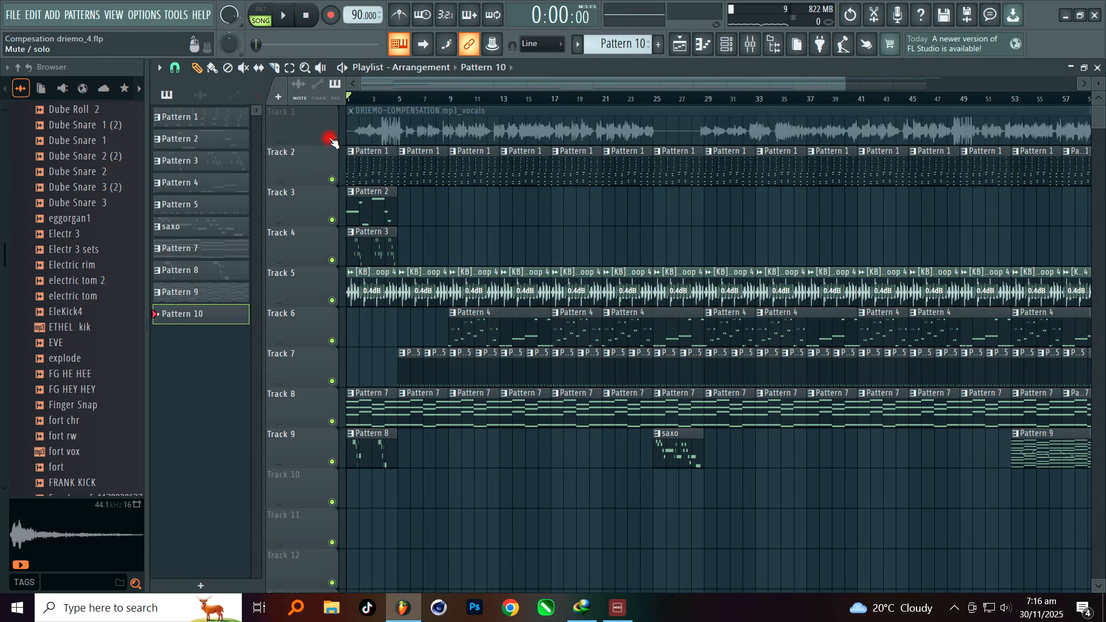
left_click(386, 278)
double_click(386, 279)
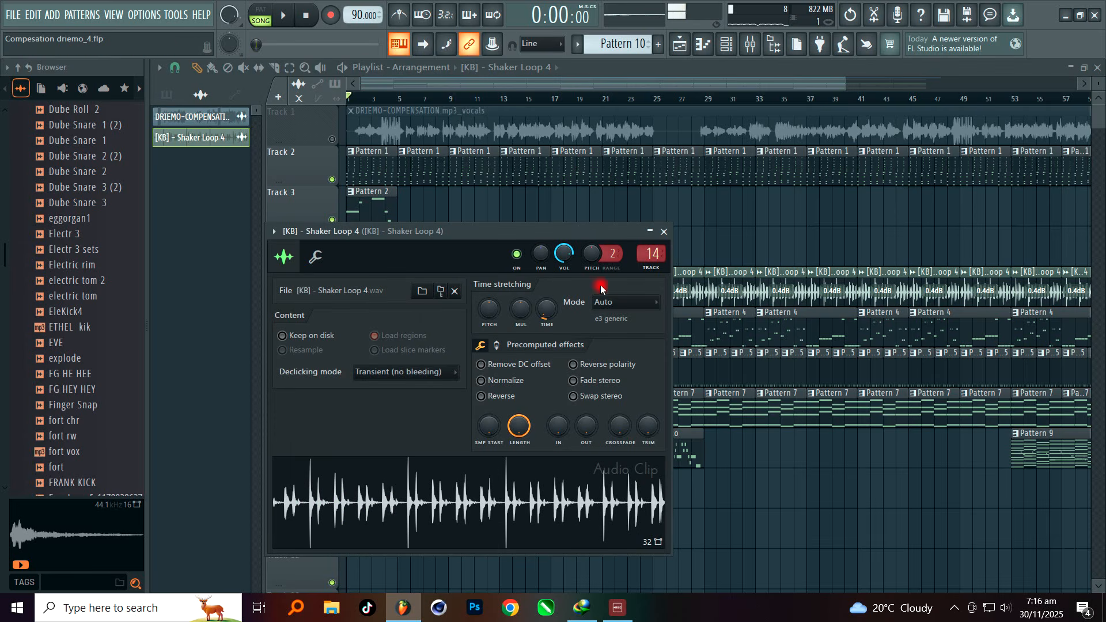
left_click(664, 232)
- Unmute the DRIEMO-COMPENSATION vocals on Track 1 and play the whole arrangement with them
key("space")
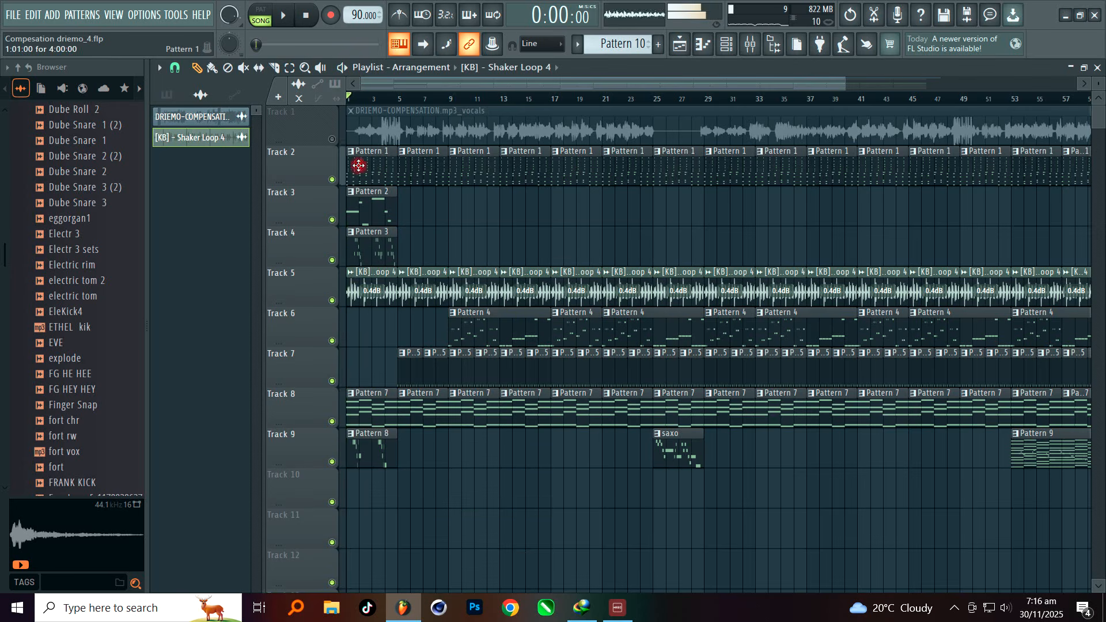
left_click(333, 139)
key("space")
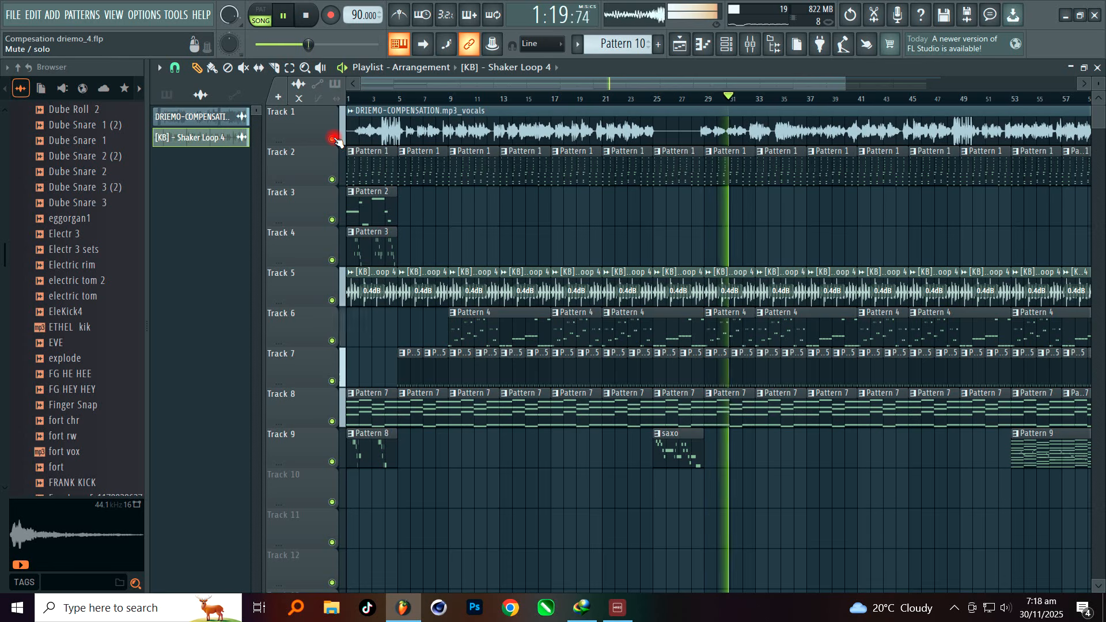
mouse_move(496, 82)
left_mouse_down()
mouse_move(593, 82)
mouse_move(648, 97)
left_mouse_up()
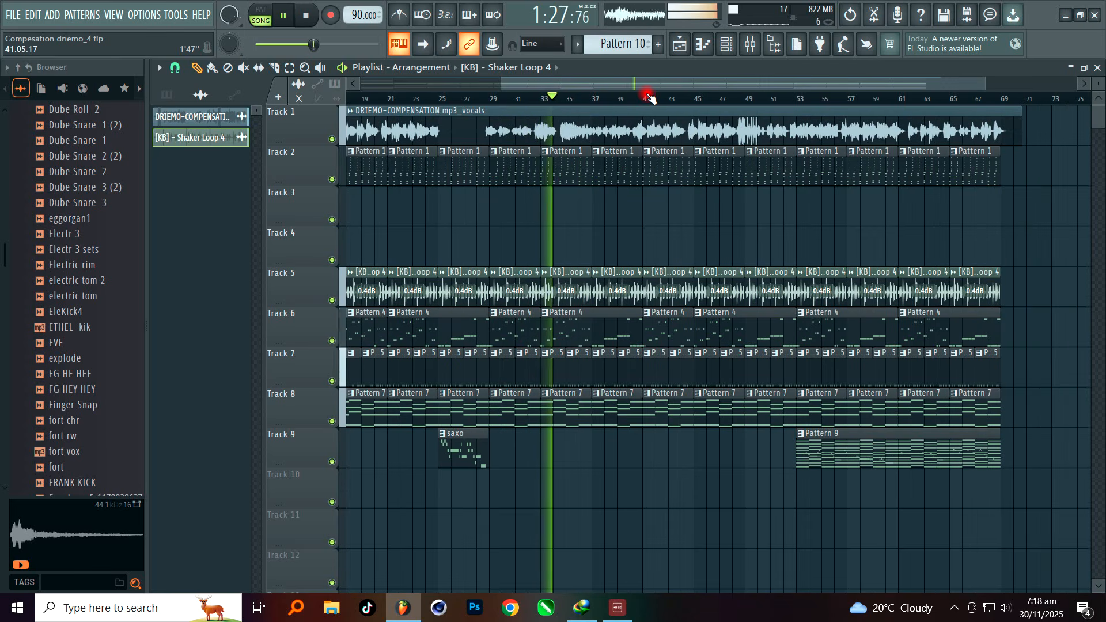